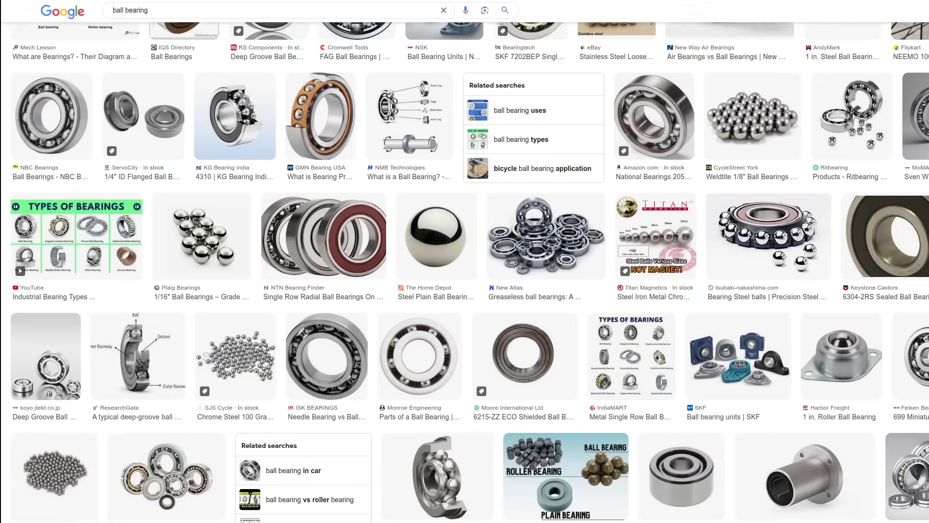
Step: Draw a vertical line up from the origin and a horizontal construction line from it
scroll(465, 272, "down", 8)
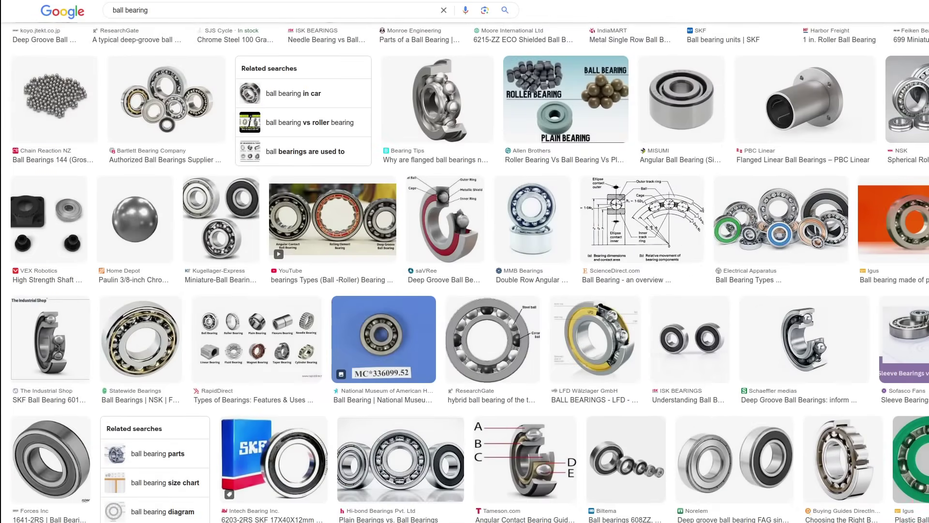
scroll(465, 272, "down", 6)
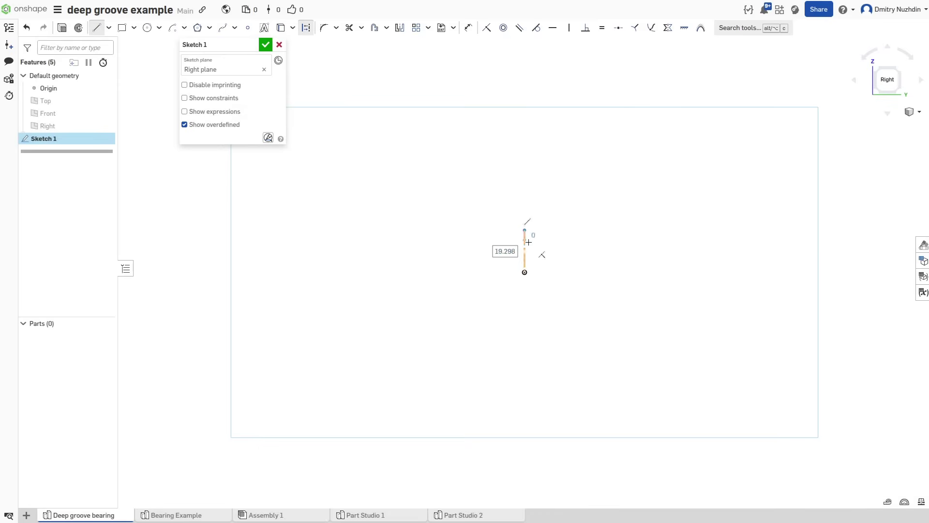
left_click(528, 242)
key("Escape")
left_click(531, 273)
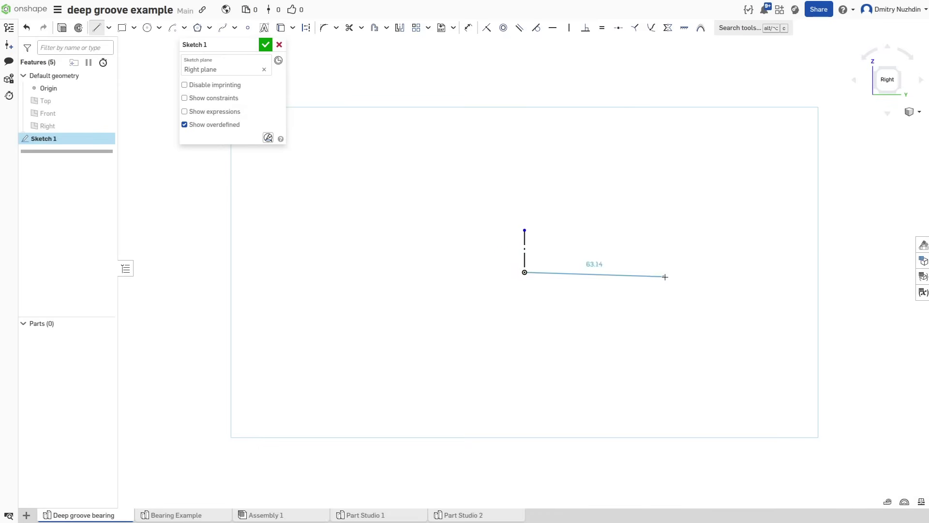
key("q")
left_click(680, 272)
key("Escape")
Step: Dimension the horizontal construction line to 25
scroll(619, 286, "up", 4)
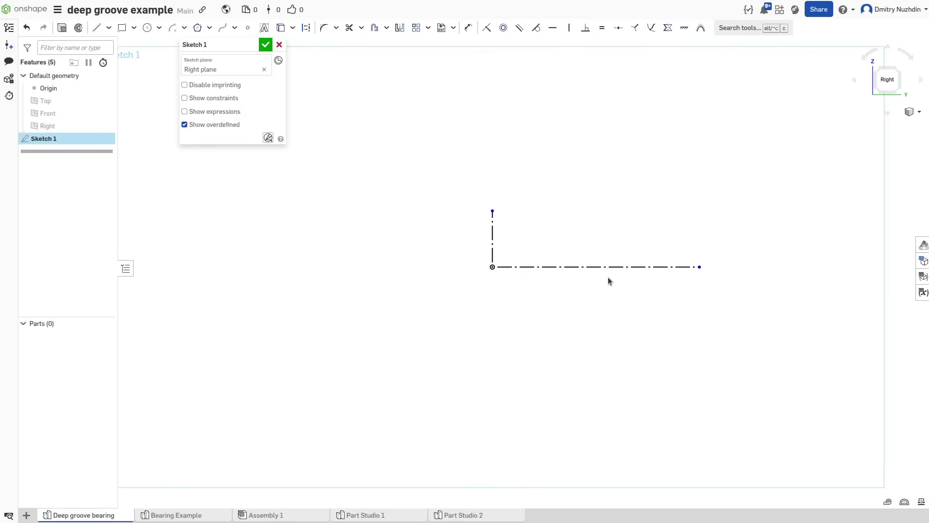
key("d")
left_click(623, 263)
left_click(590, 295)
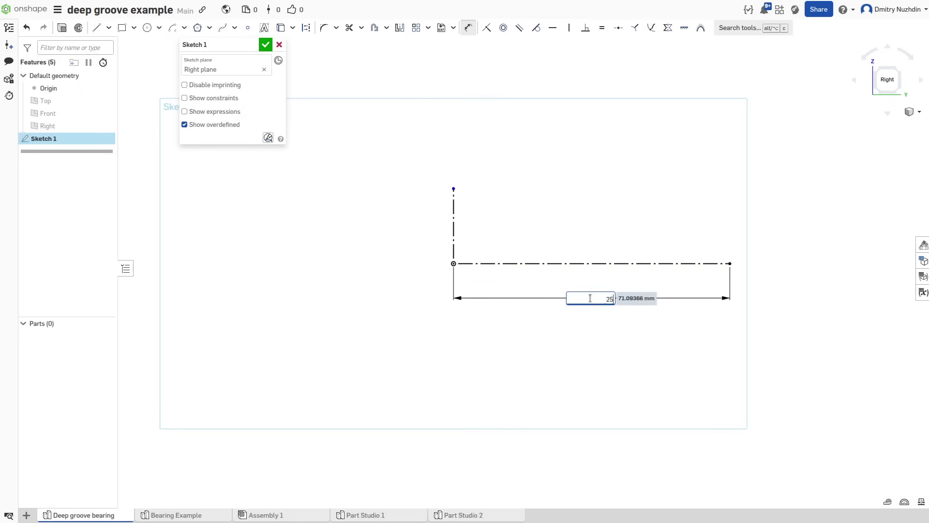
type("25")
key("Return")
Step: Add a centre-point arc at the line's end with radius 2.025
scroll(504, 264, "up", 5)
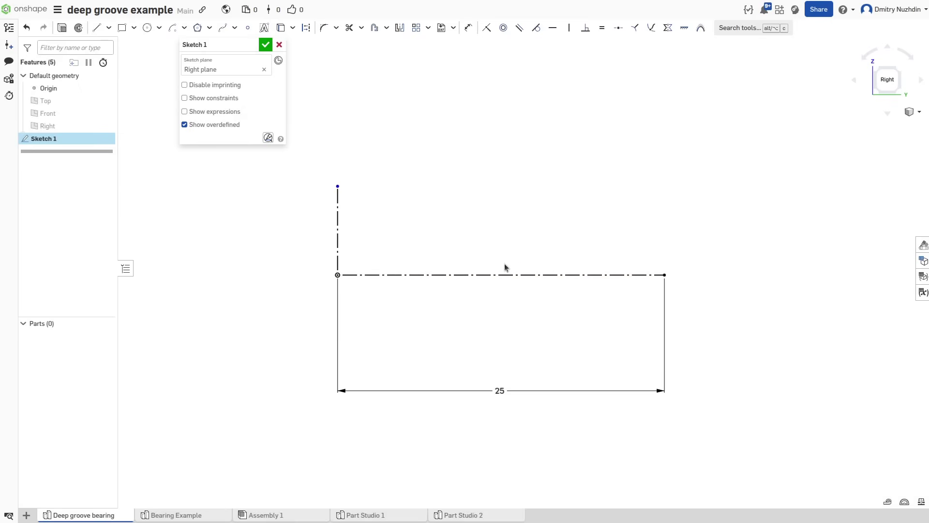
left_click(172, 28)
left_click(666, 274)
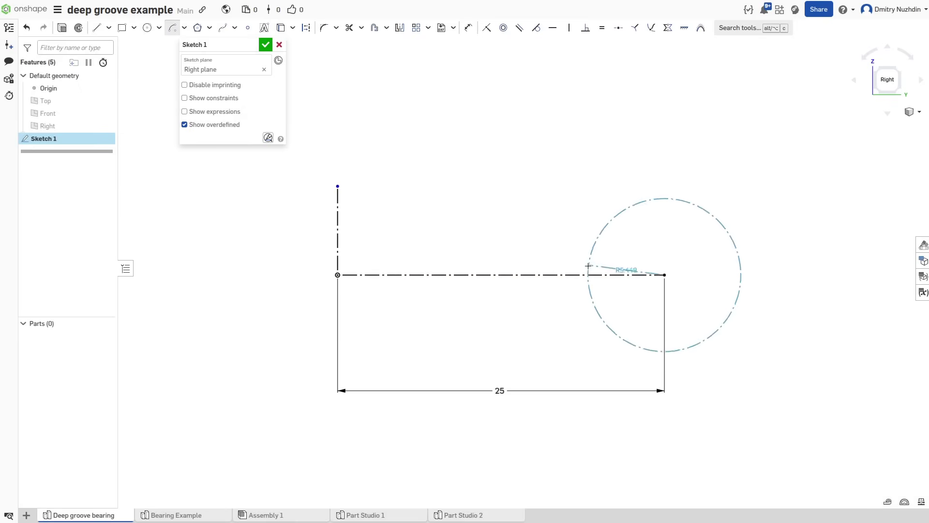
left_click(573, 274)
left_click(617, 206)
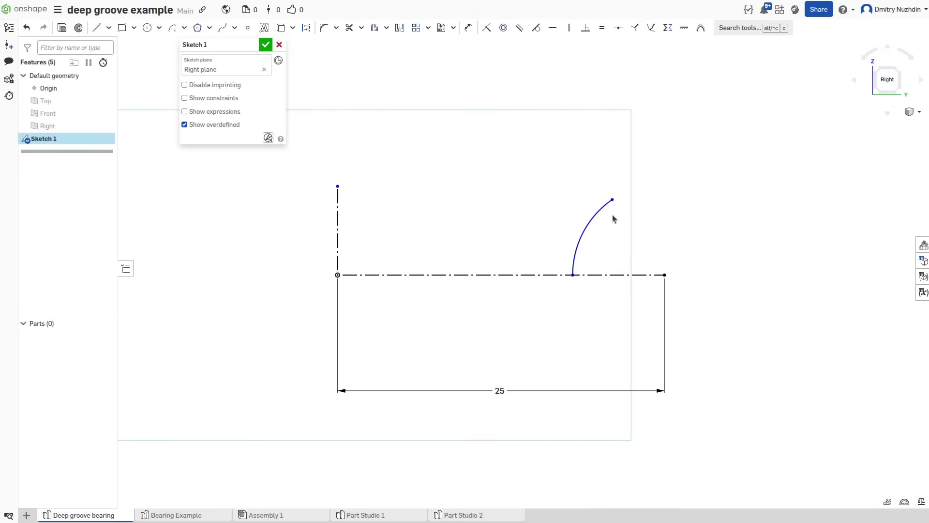
key("d")
left_click(598, 209)
left_click(541, 222)
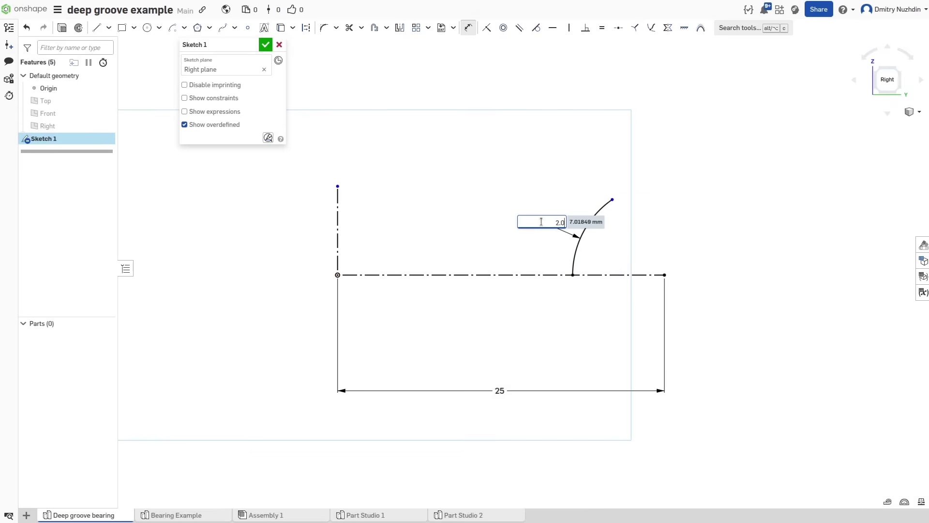
type("2.025")
key("Return")
Step: Add a slanted line tangent to the arc, dimensioned at 45° to the centreline
scroll(656, 260, "up", 3)
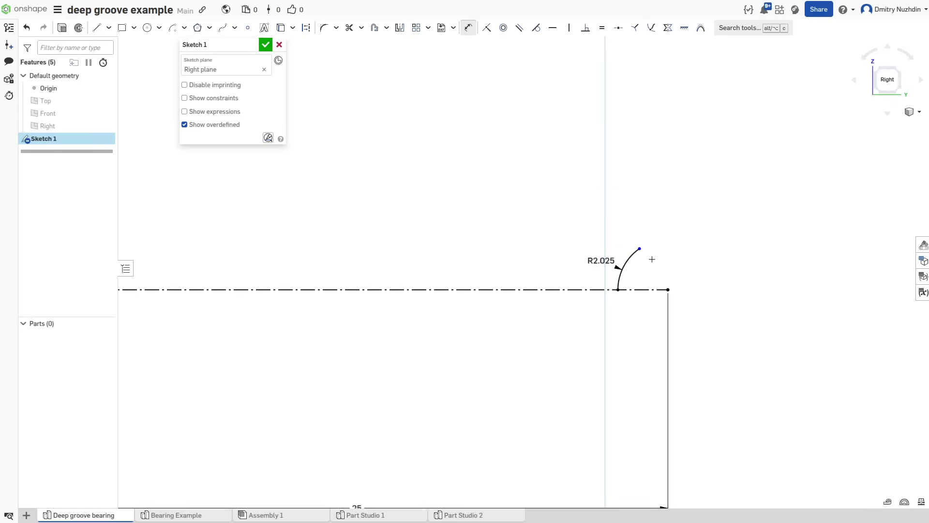
middle_click_drag(658, 249, 675, 266)
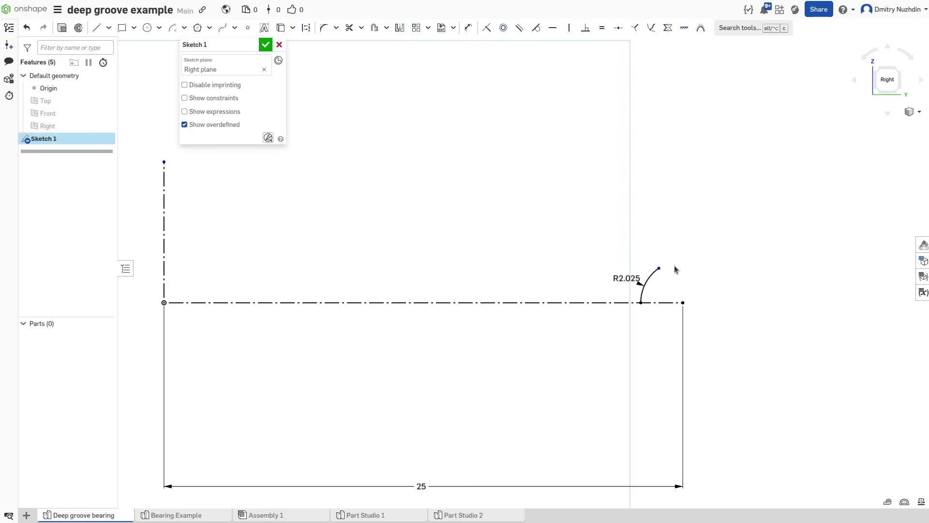
left_click(699, 225)
key("Escape")
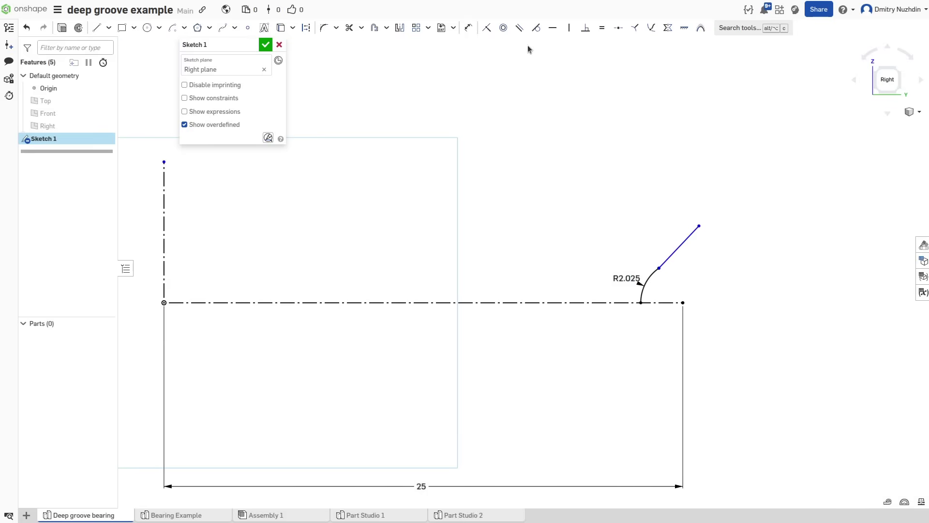
left_click(536, 28)
left_click(652, 272)
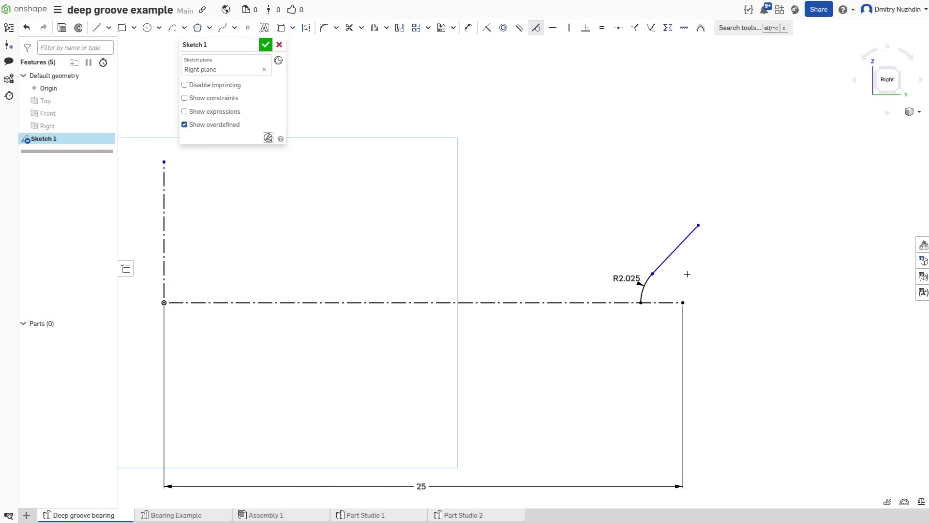
left_click(690, 240)
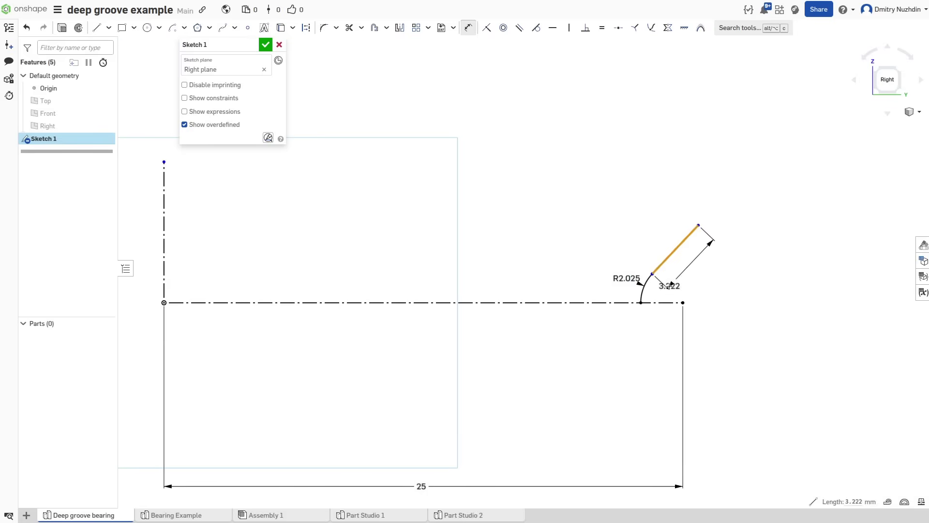
left_click(670, 302)
left_click(672, 281)
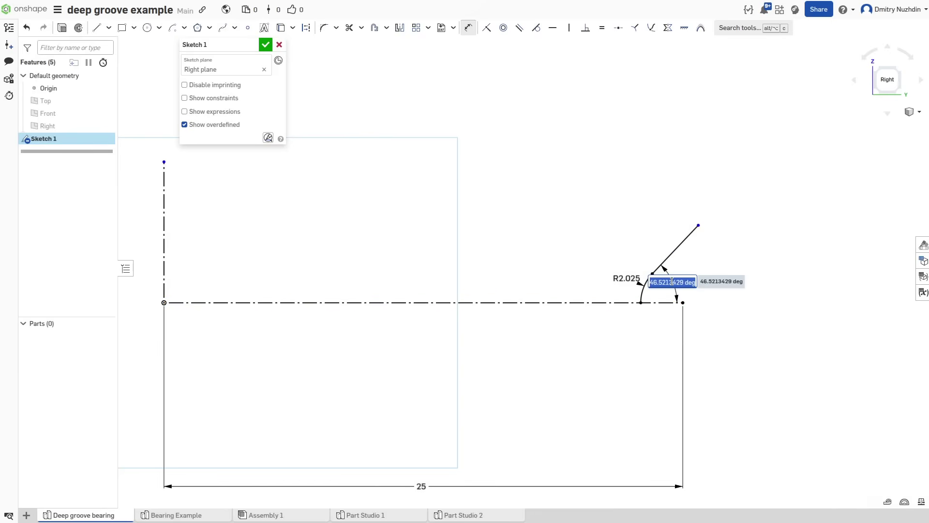
type("45")
key("Return")
Step: Draw a vertical line above the 45° line and a horizontal top line leftward
scroll(673, 281, "up", 1)
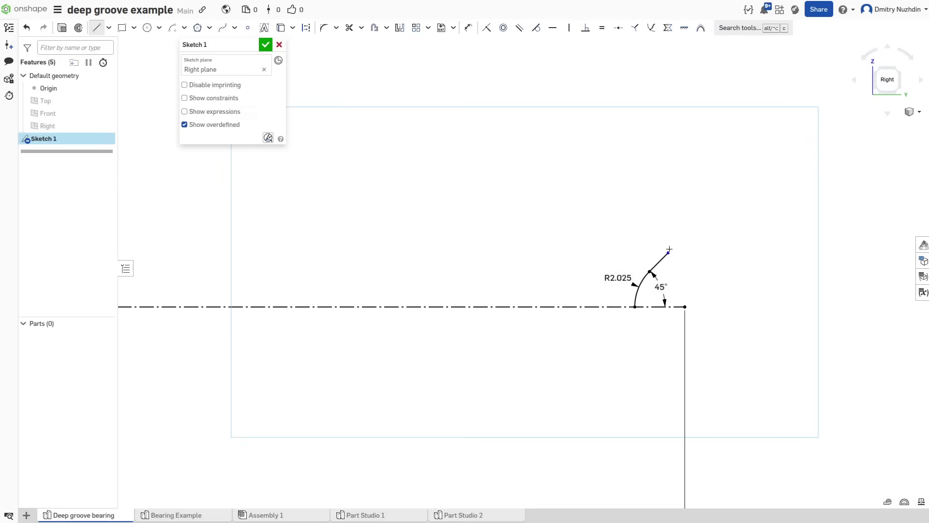
left_click(668, 200)
left_click(555, 200)
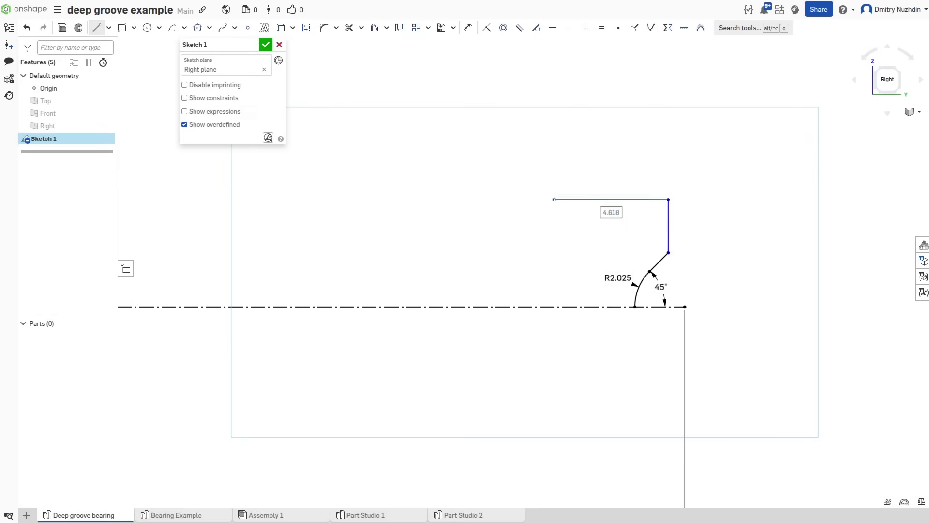
key("Escape")
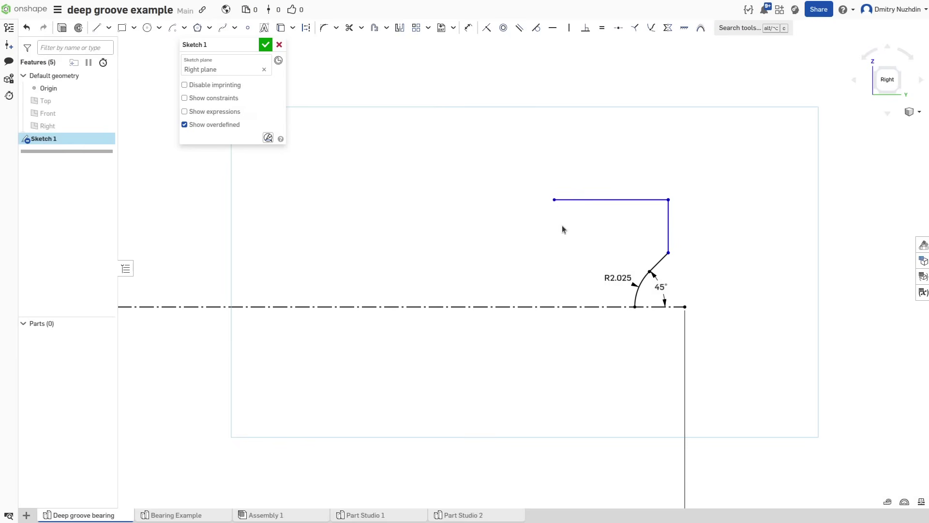
Step: Add a vertical construction line at the centreline's right end, level with the top line
left_click(400, 27)
key("Escape")
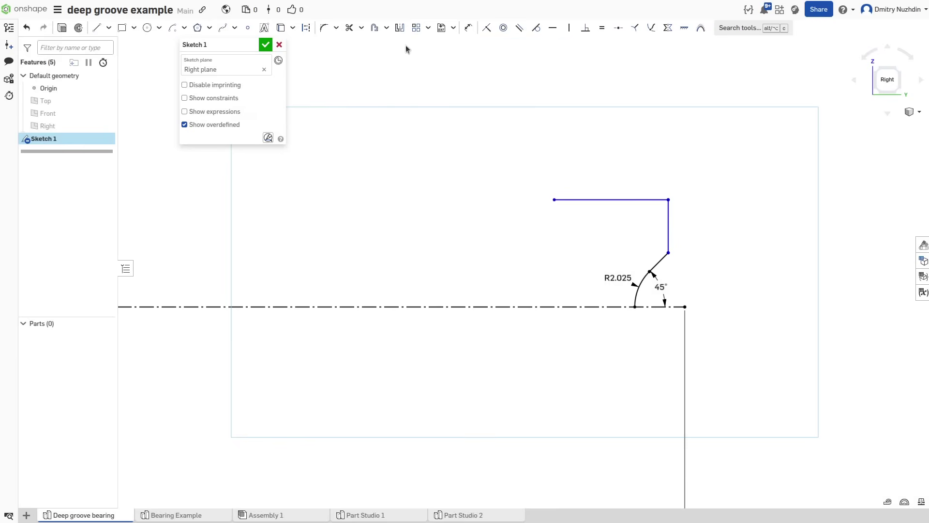
left_click(687, 305)
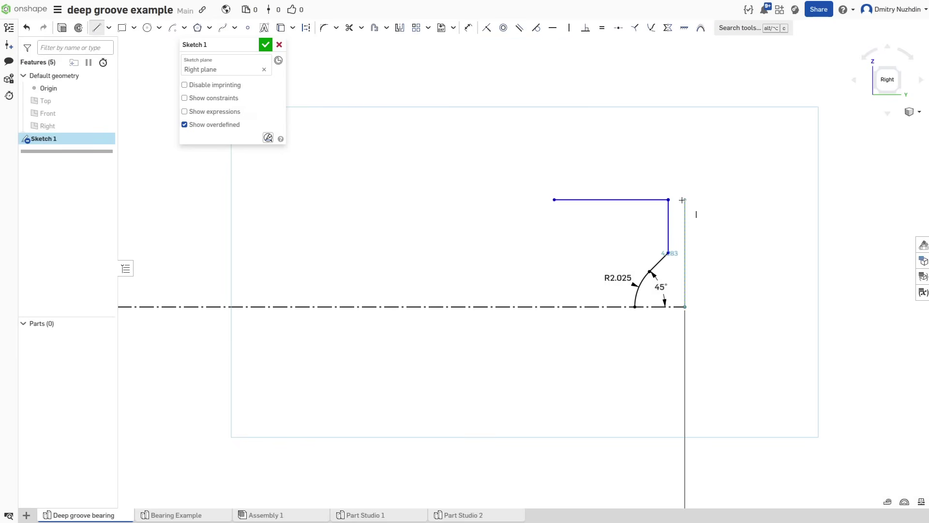
left_click(683, 201)
key("Escape")
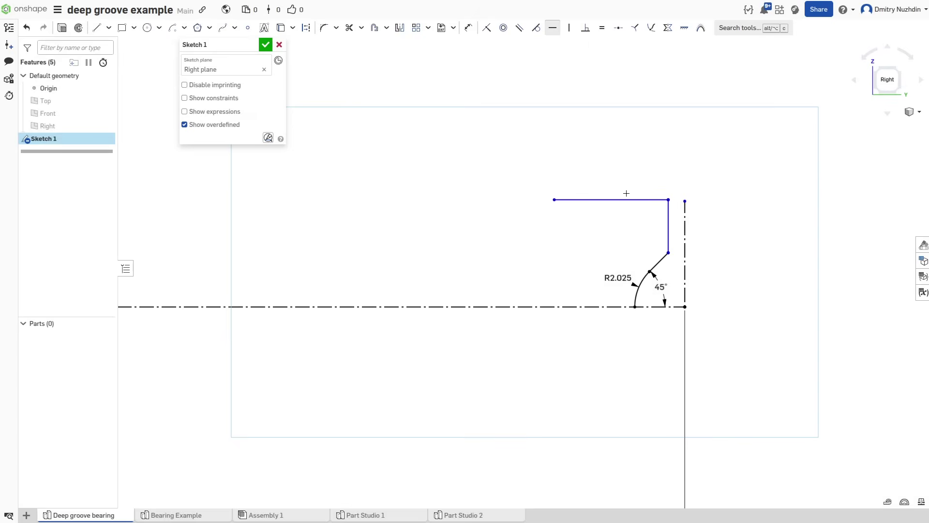
left_click(684, 200)
Step: Mirror the arc, 45° line and vertical line below the horizontal centreline
left_click(400, 28)
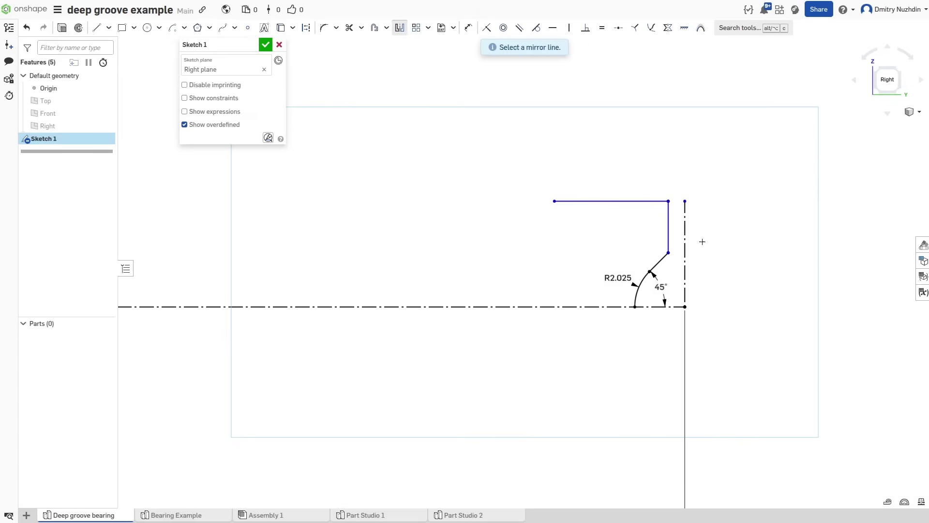
left_click(611, 306)
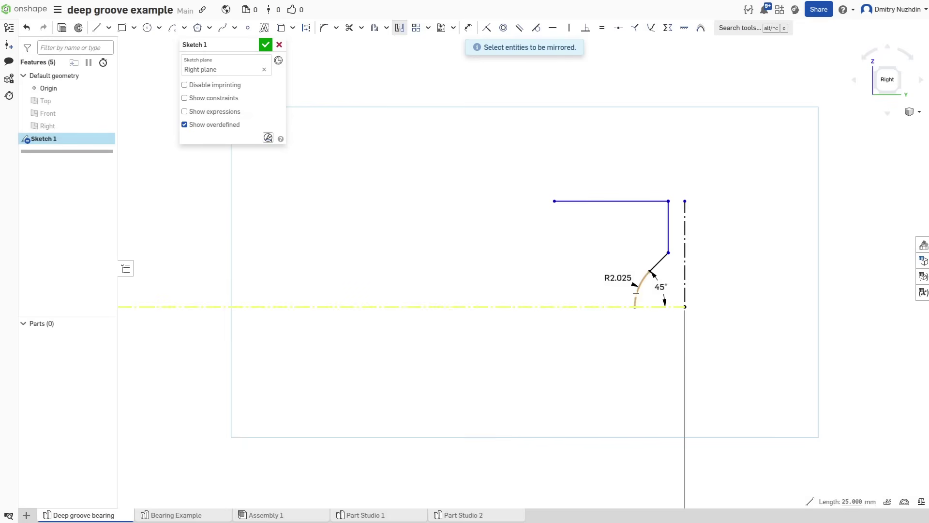
left_click(636, 293)
left_click(659, 262)
left_click(668, 234)
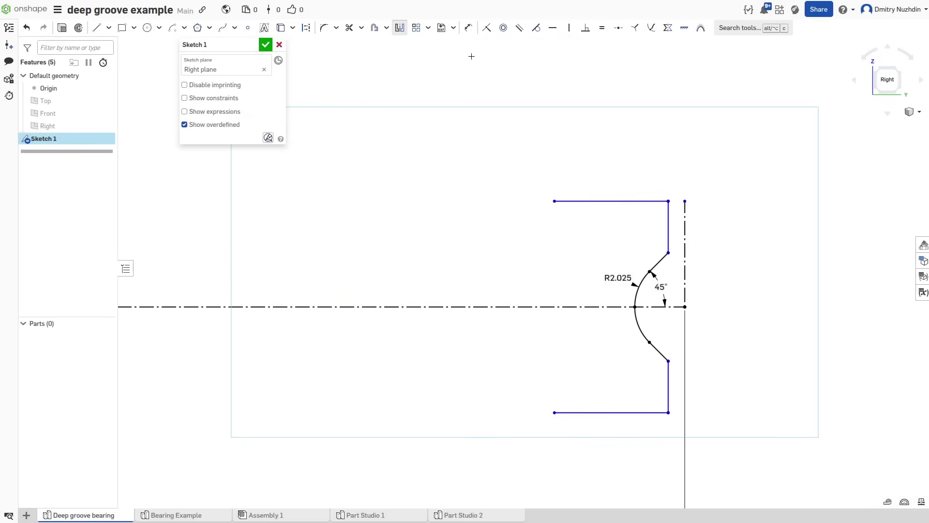
Step: Mirror the top and vertical lines across the vertical construction line to form the second race
left_click(400, 27)
left_click(685, 243)
left_click(649, 201)
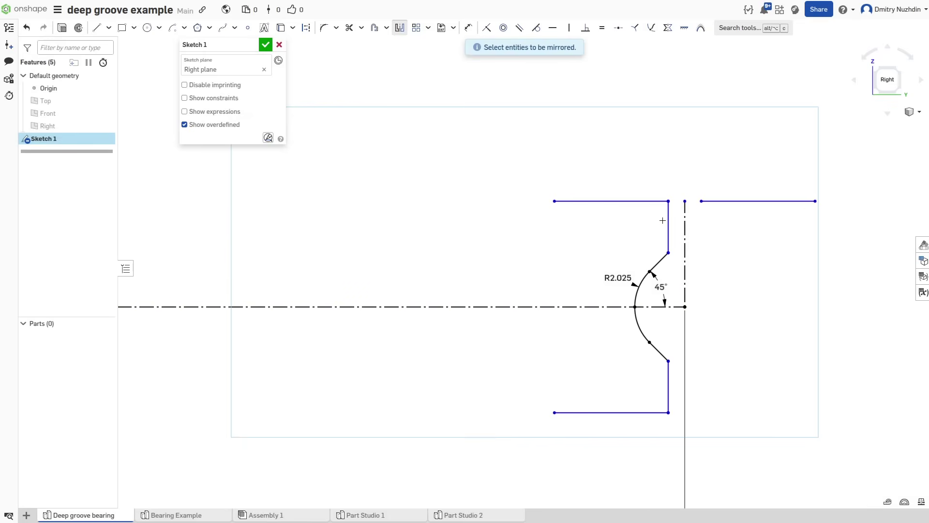
left_click(668, 230)
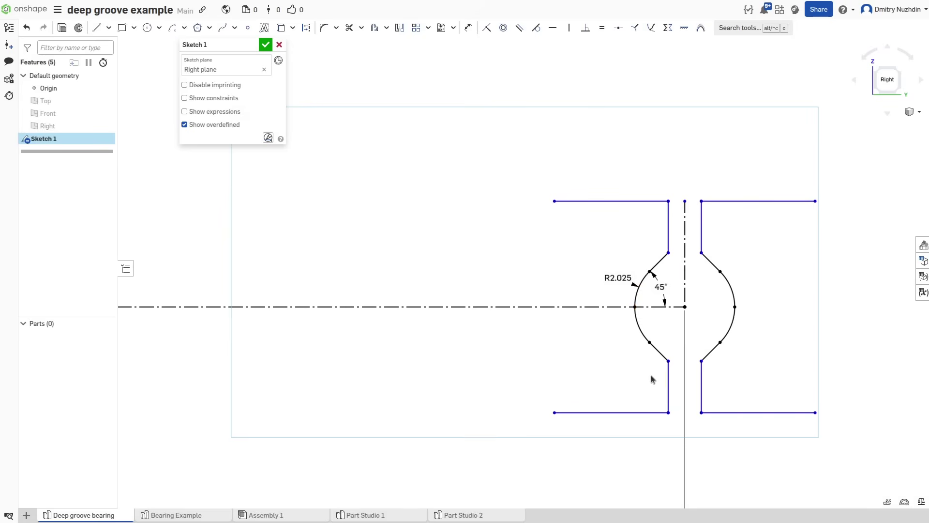
Step: Dimension the ring profile height to 8 and the gap between grooves to 2
key("d")
left_click(625, 201)
left_click(605, 412)
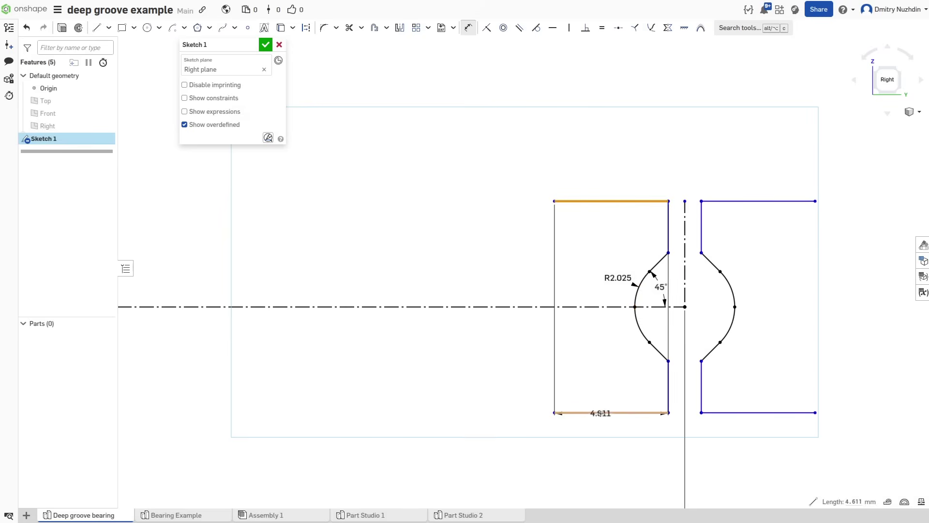
left_click(587, 365)
type("8")
key("Return")
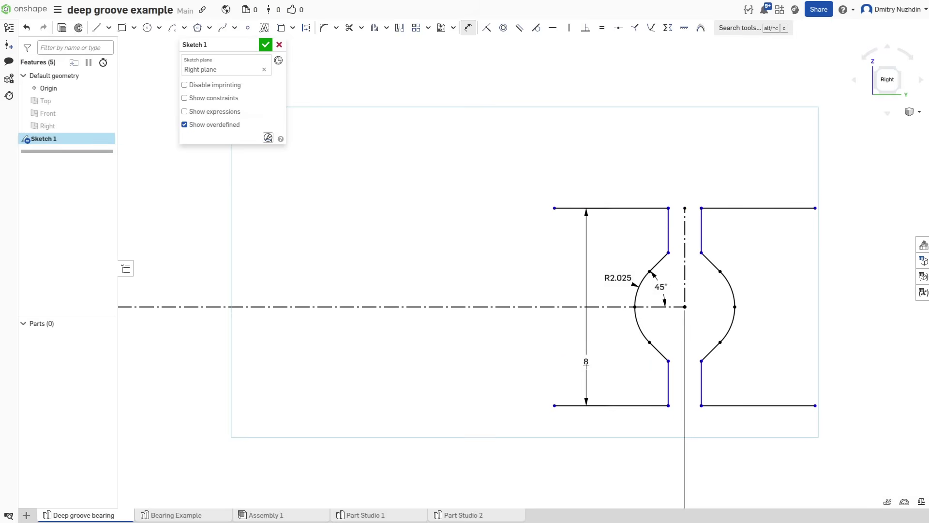
left_click(674, 222)
left_click(700, 226)
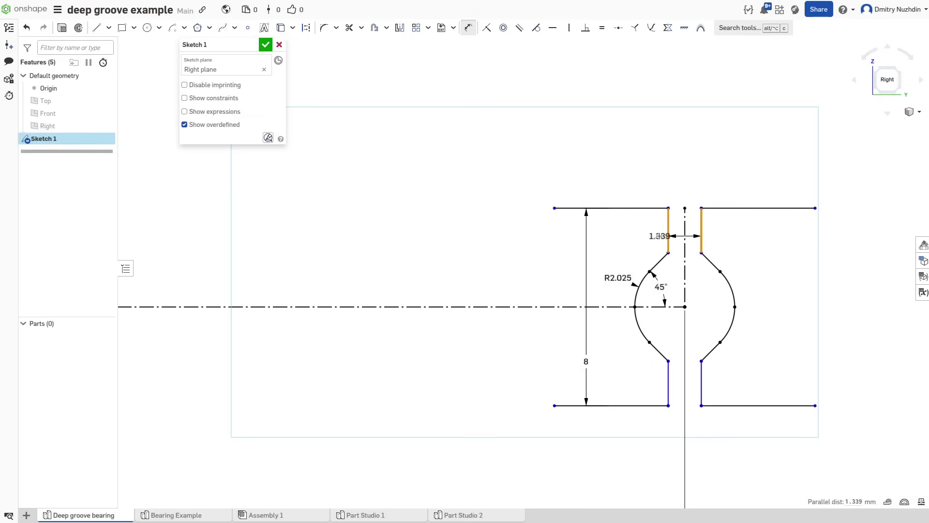
left_click(654, 235)
key("Return")
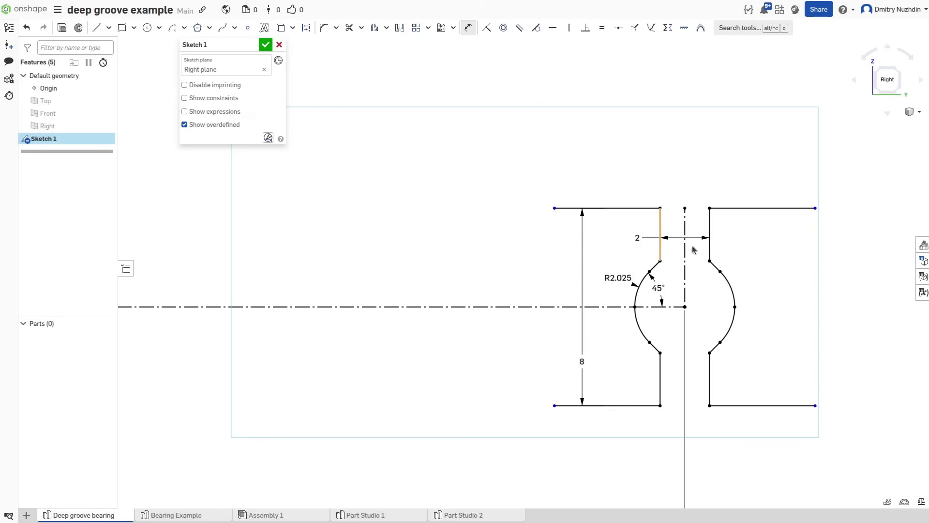
Step: Close the left and right ring profiles with vertical outer lines
key("l")
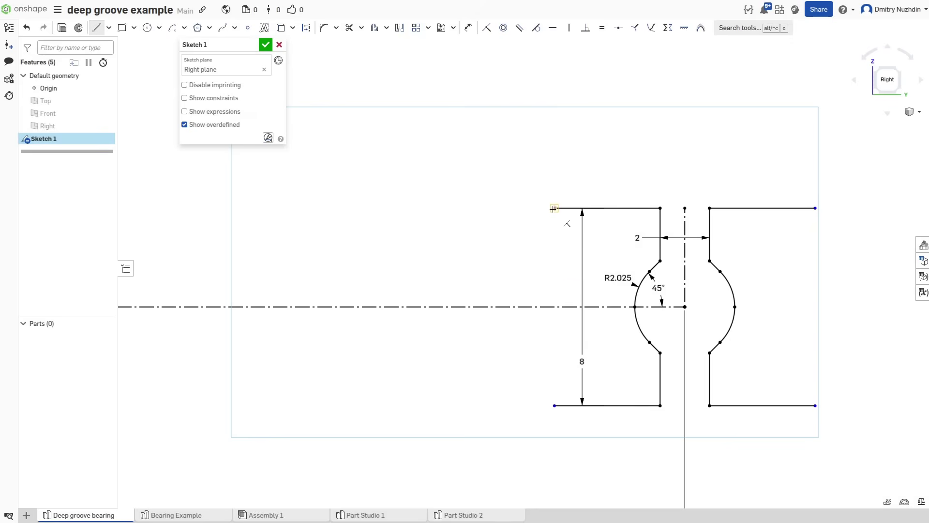
left_click(555, 209)
left_click(555, 406)
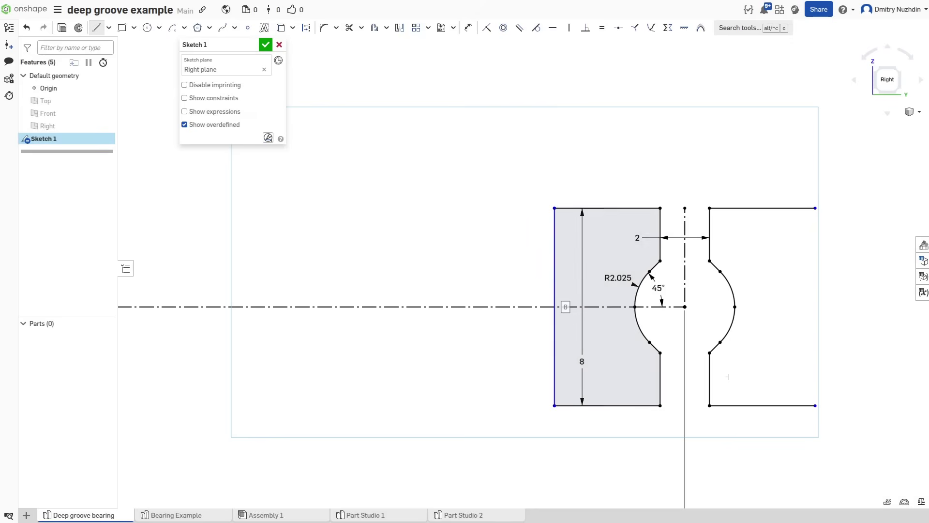
left_click(816, 406)
left_click(815, 208)
Step: Dimension the right ring's outer edge 30 from the vertical axis, then select both ring regions
key("d")
scroll(778, 364, "down", 3)
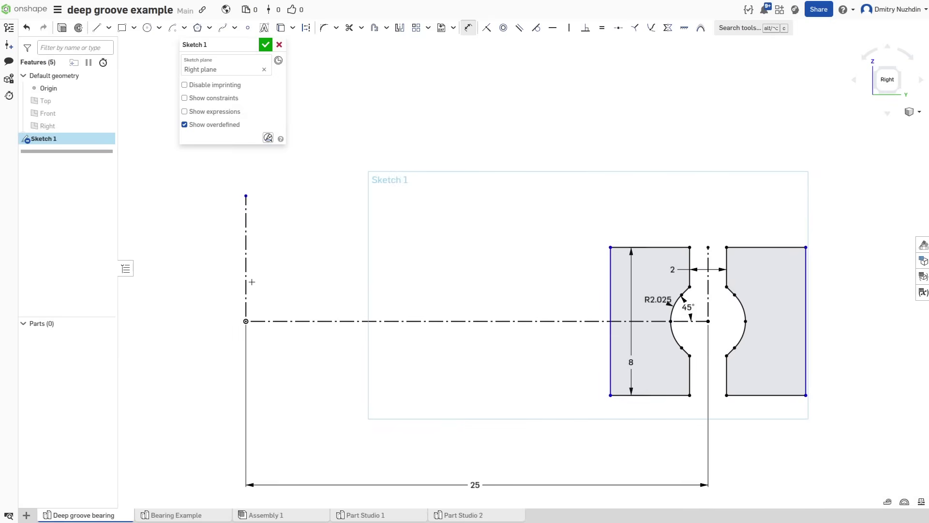
left_click(246, 261)
left_click(799, 296)
left_click(472, 377)
type("30")
key("Return")
key("Escape")
key("h")
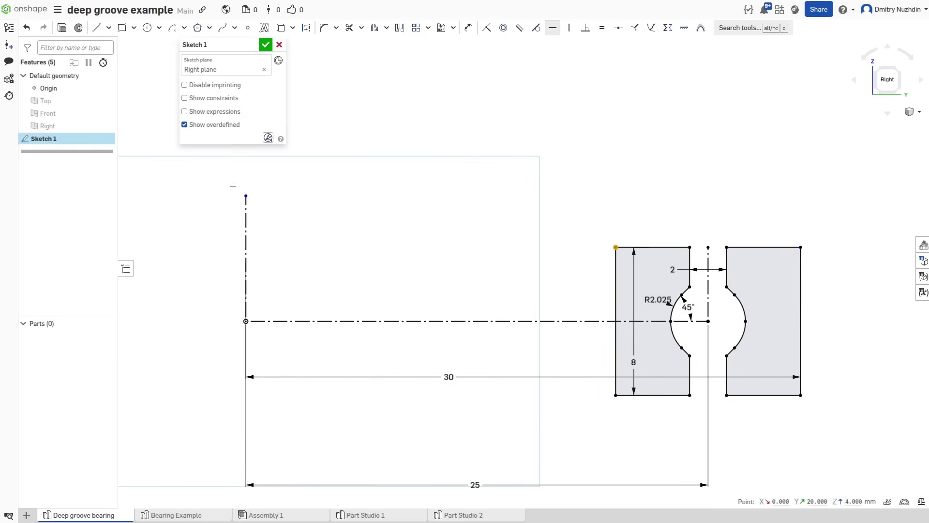
left_click(663, 278)
left_click(741, 276)
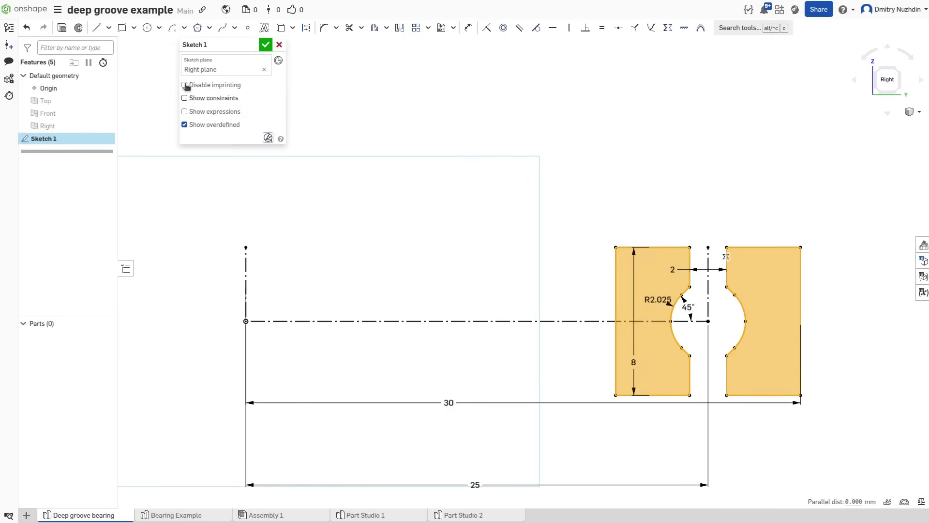
Step: Revolve both ring regions around the vertical construction line into two ring parts and orbit to inspect
left_click(77, 28)
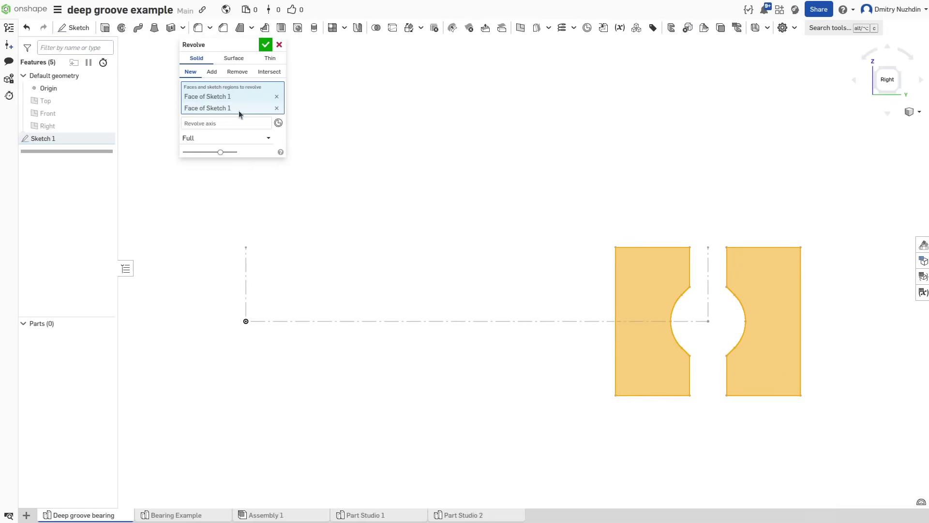
left_click(246, 269)
left_click(265, 44)
right_click_drag(268, 58, 418, 148)
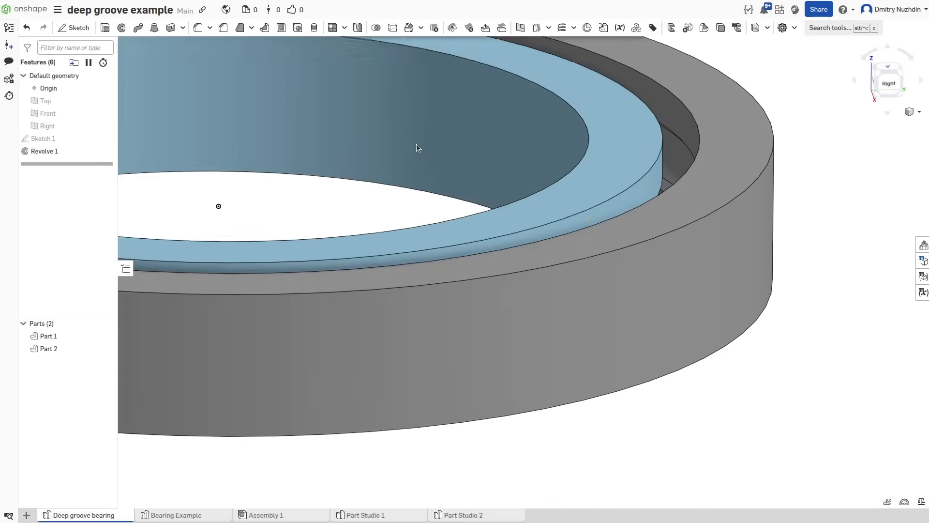
scroll(602, 219, "down", 10)
right_click_drag(586, 201, 587, 211)
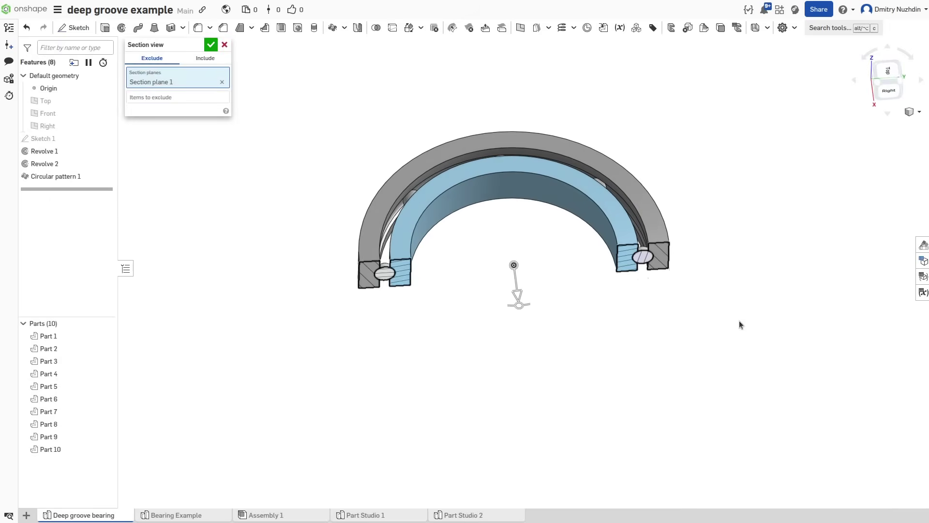
Step: Keep the section cut, zoom onto the ball between the grooves, and make the outer race transparent
key("Return")
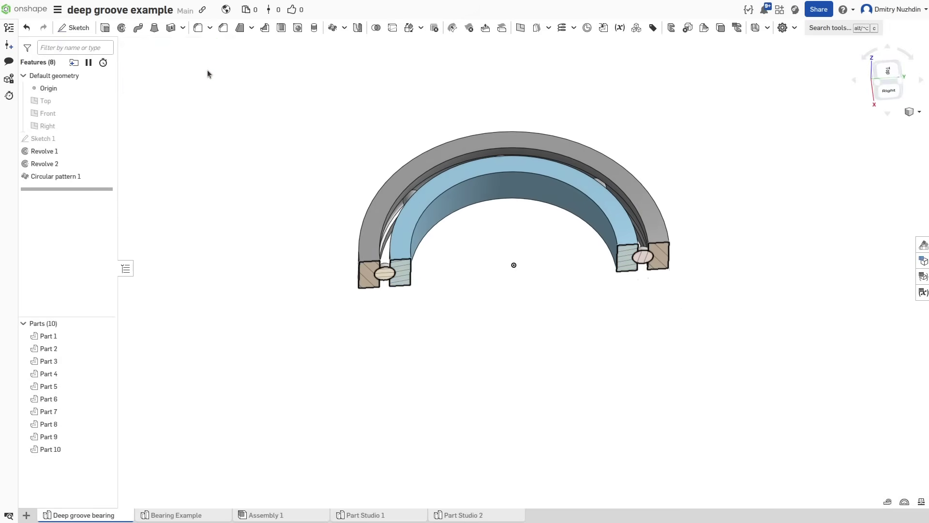
right_click_drag(596, 339, 638, 235)
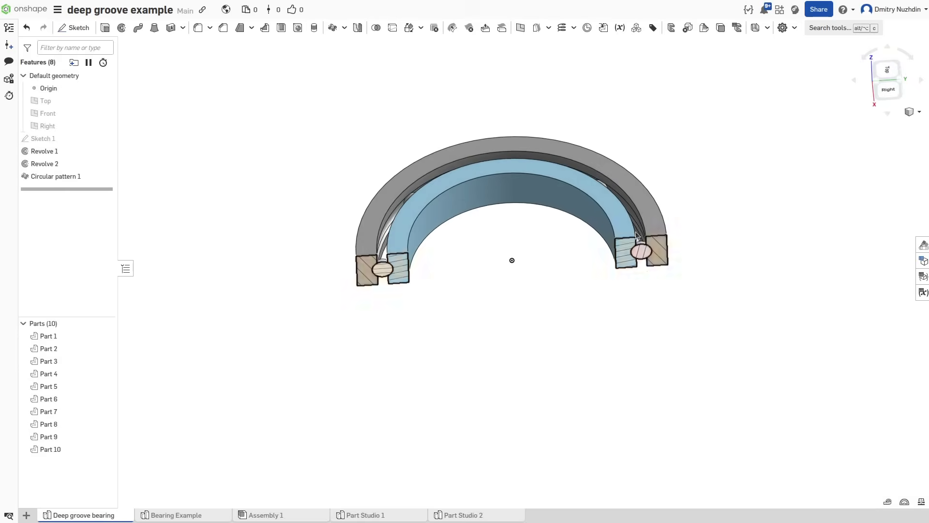
scroll(637, 236, "up", 5)
right_click_drag(758, 303, 760, 338)
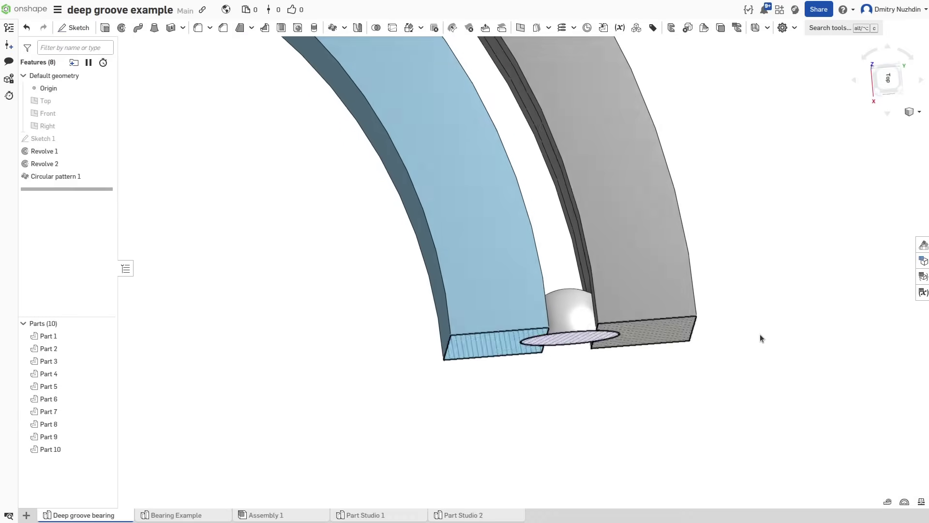
key("shift+4")
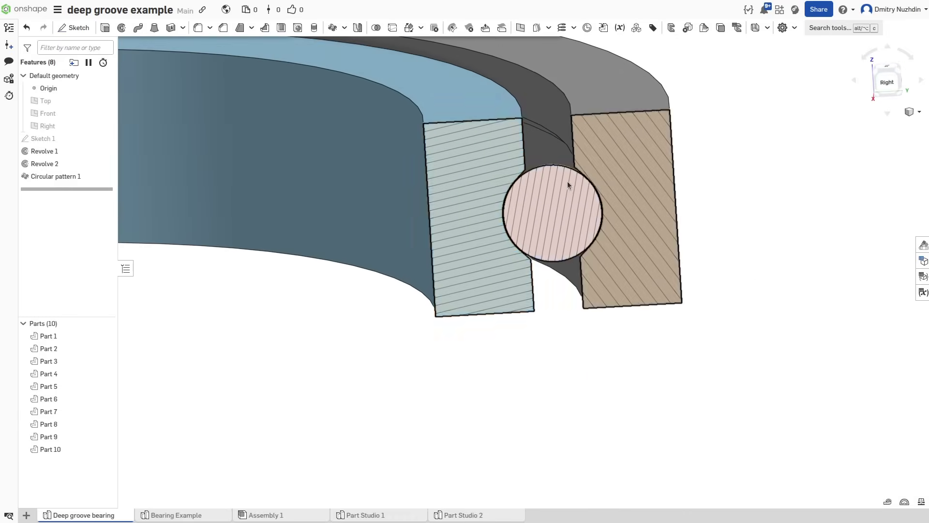
scroll(571, 183, "up", 3)
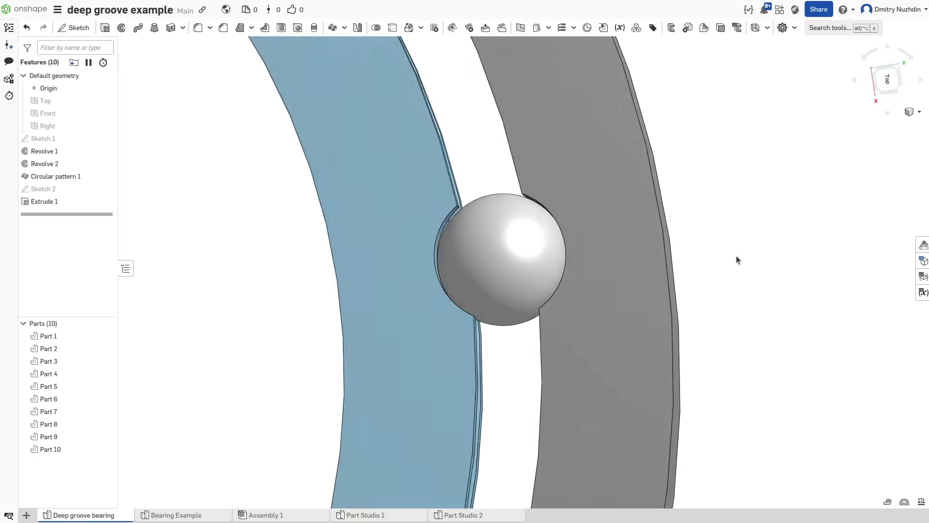
right_click_drag(736, 256, 774, 262)
key("t")
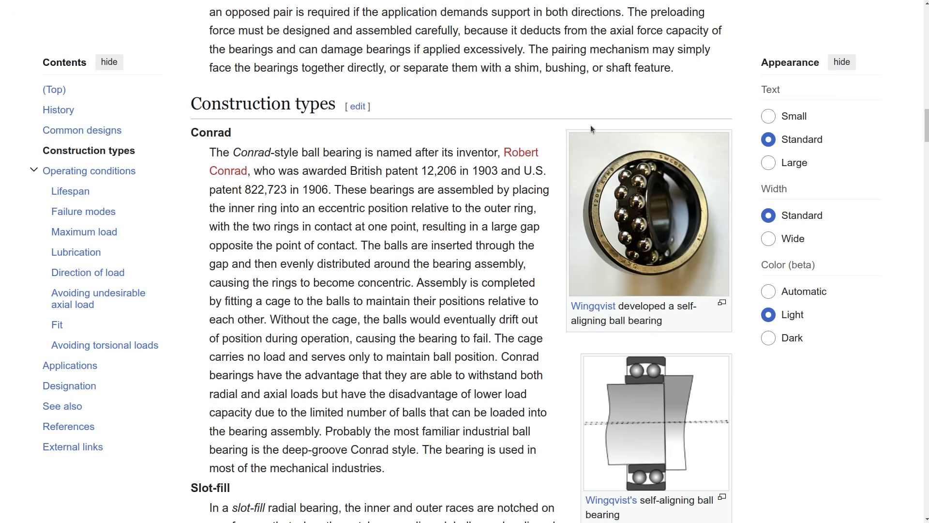
Step: Highlight the Wikipedia passage on Conrad bearings about the inventor's patents
left_click_drag(503, 152, 334, 189)
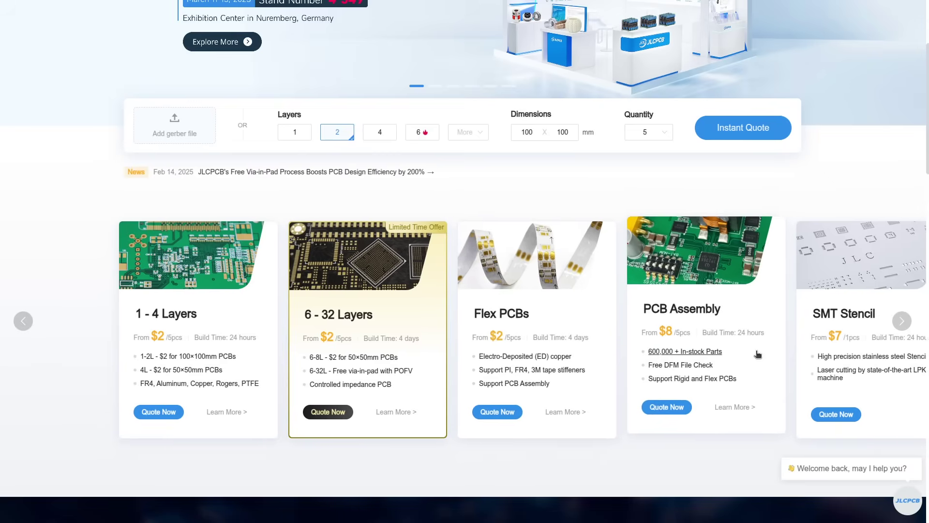
Step: Swipe through the JLCPCB service cards and scroll down the quote page
left_click_drag(758, 355, 71, 487)
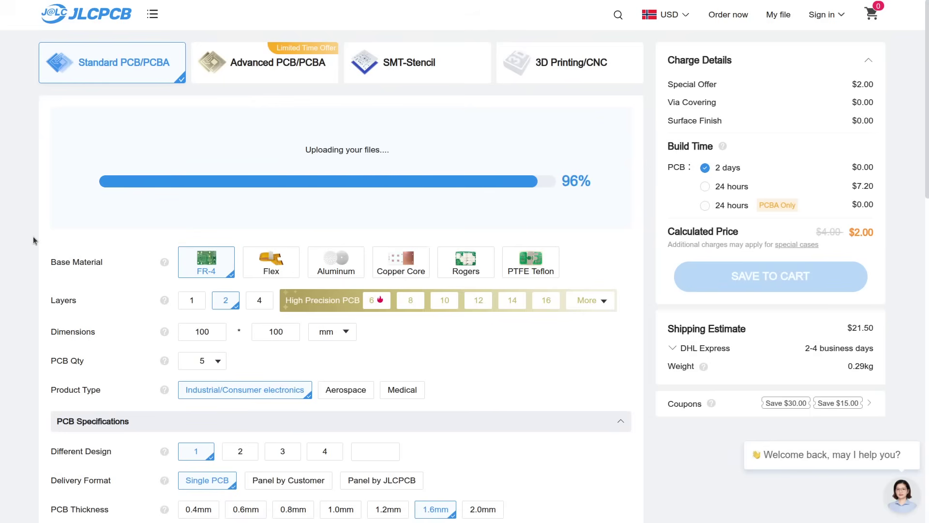
scroll(33, 236, "down", 5)
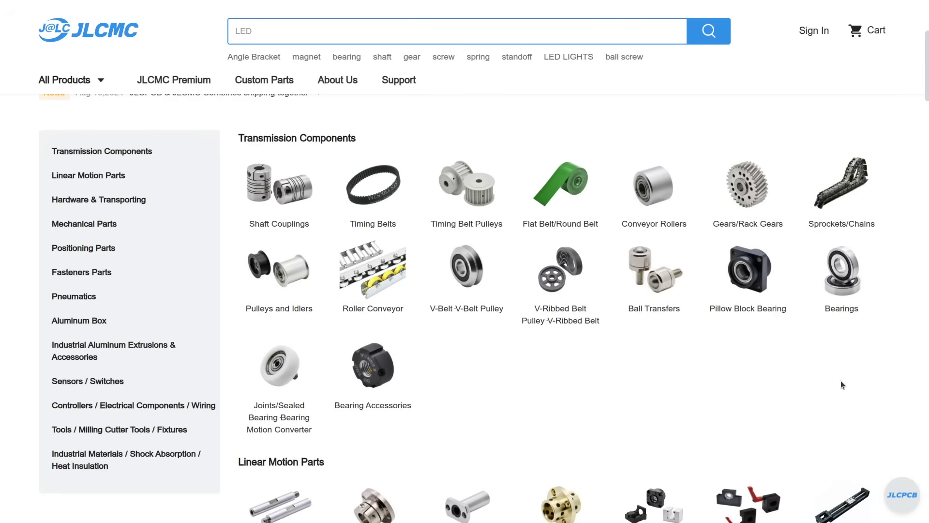
Step: Scroll the JLCMC catalogue through Transmission, Linear Motion, Fasteners and Pneumatics categories
scroll(841, 381, "down", 8)
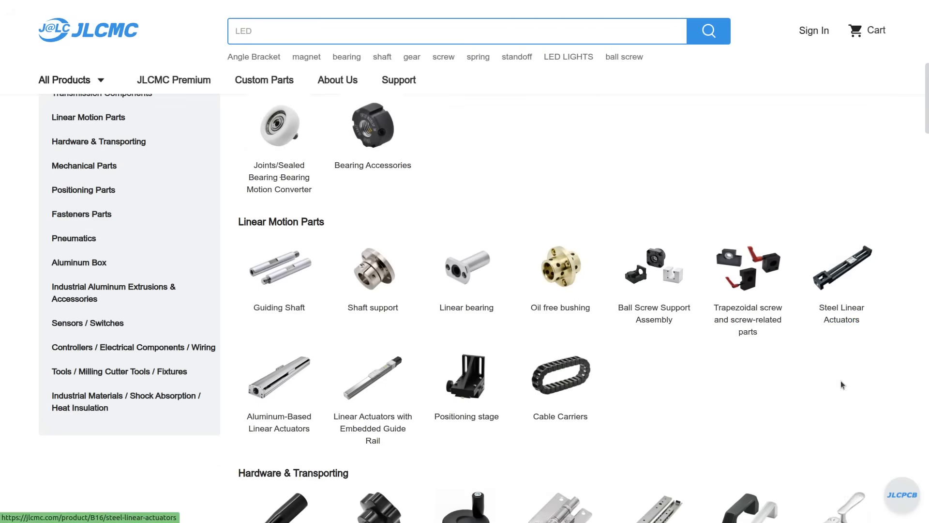
scroll(841, 381, "down", 6)
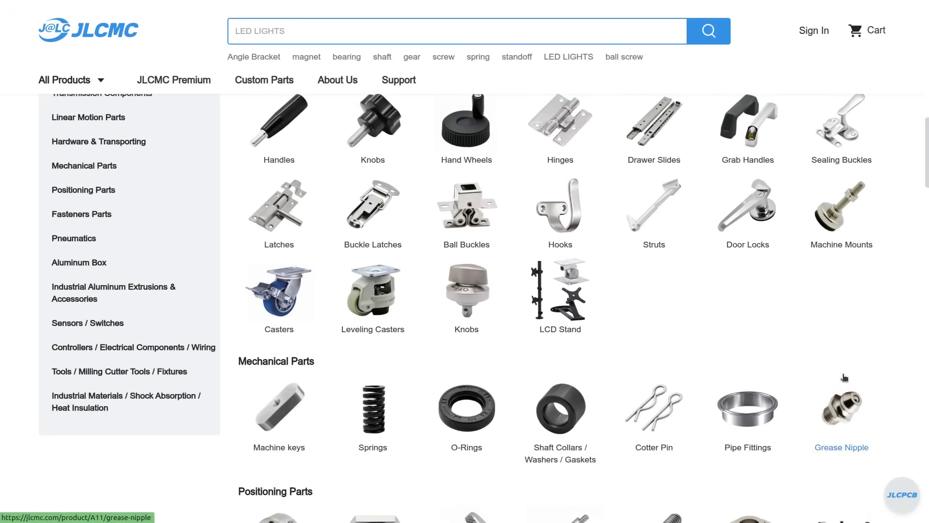
scroll(842, 353, "down", 11)
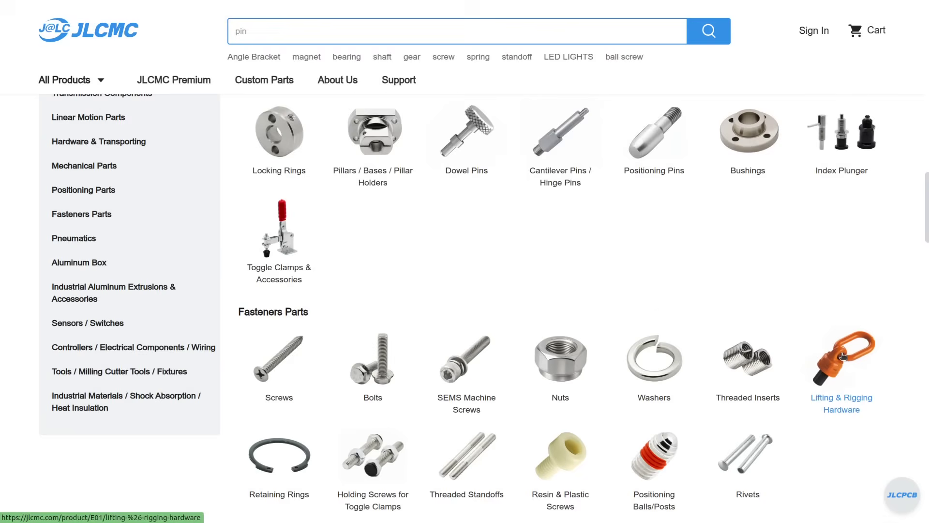
scroll(843, 357, "down", 7)
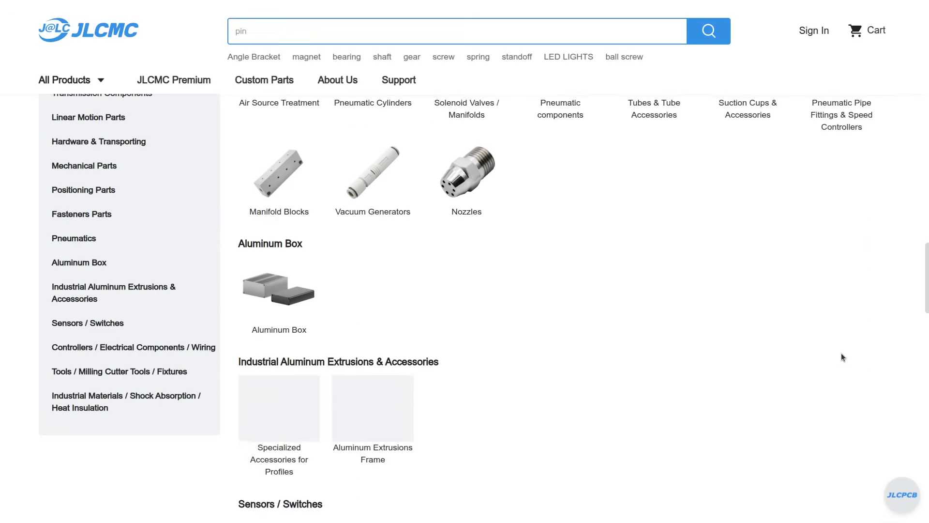
scroll(841, 355, "down", 3)
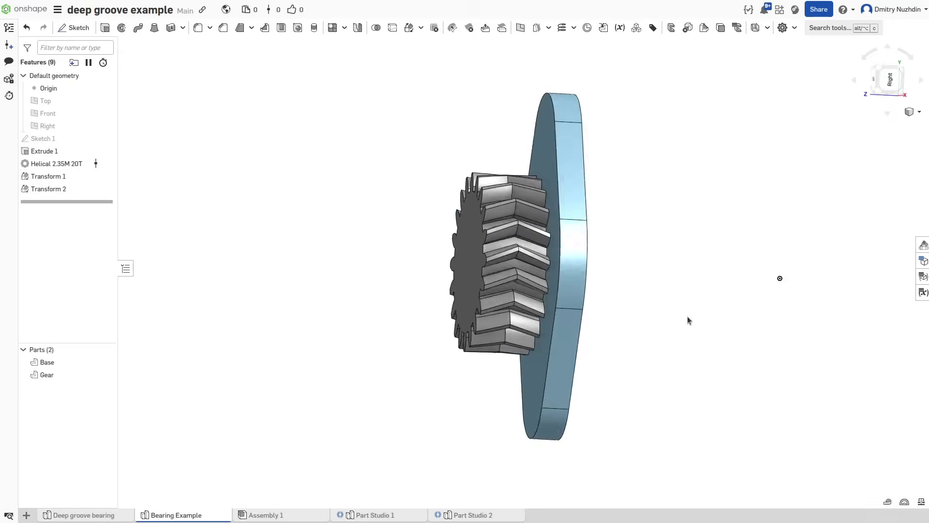
Step: Orbit the gear-and-base model and turn on a section view to see it cut in half
right_click_drag(688, 320, 729, 351)
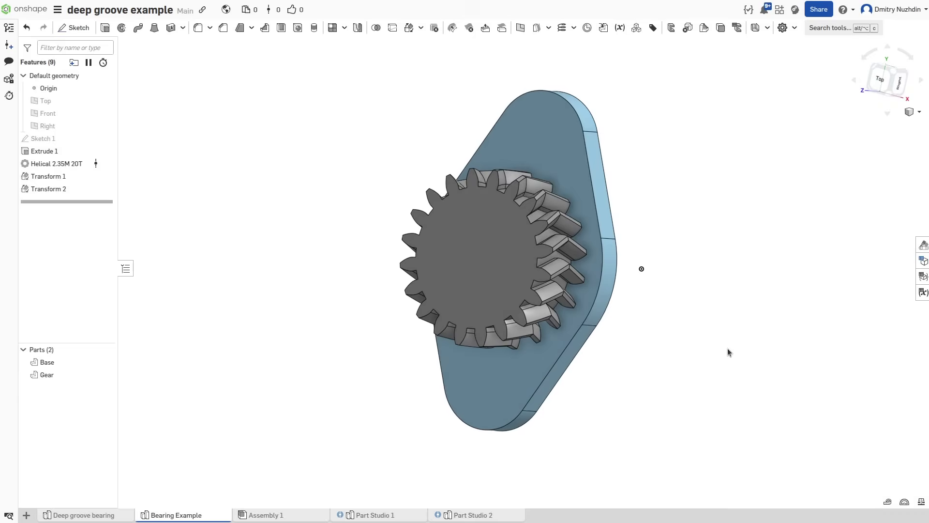
right_click(728, 352)
left_click(755, 368)
mouse_move(638, 264)
right_mouse_down()
mouse_move(654, 276)
mouse_move(546, 253)
mouse_move(638, 263)
right_mouse_up()
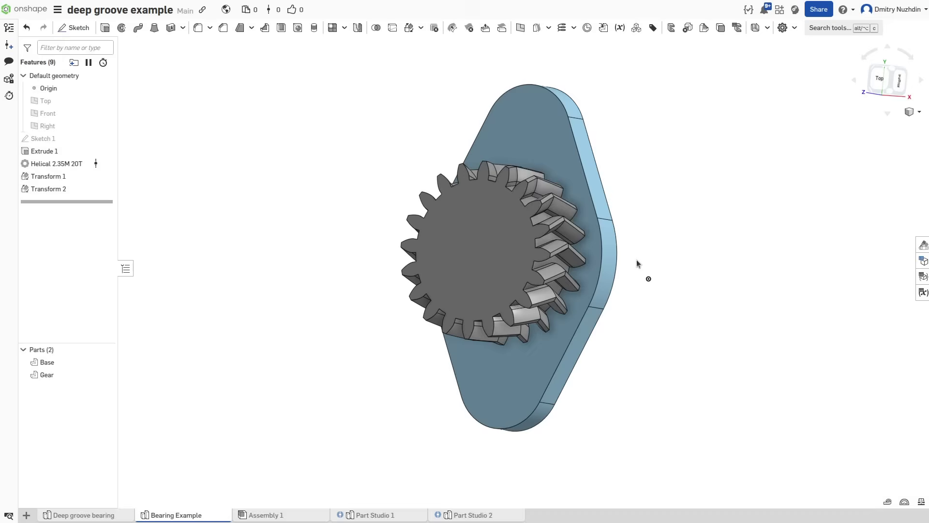
Step: Sketch a circle on the gear face and extrude it, added to the gear, up to the base's far face
right_click_drag(637, 264, 705, 259)
left_click(67, 27)
left_click(551, 252)
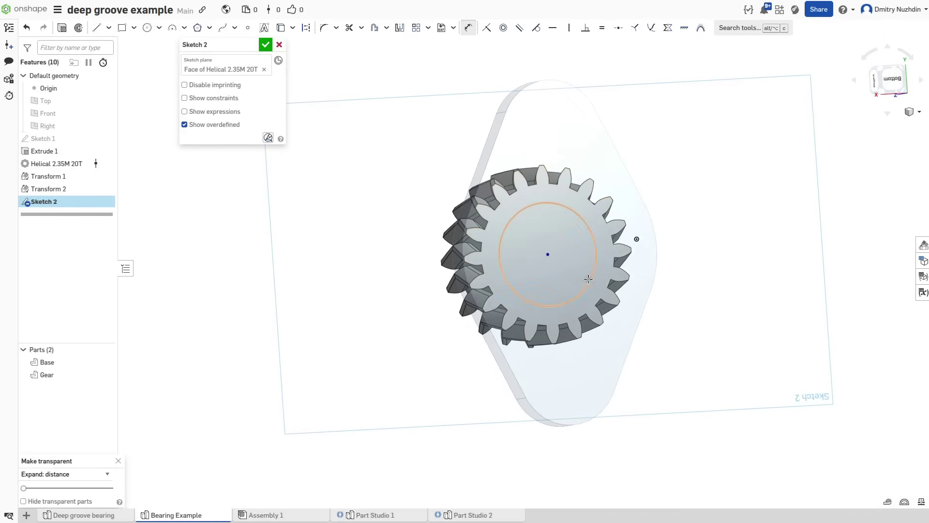
left_click(62, 28)
right_click_drag(509, 232, 559, 236)
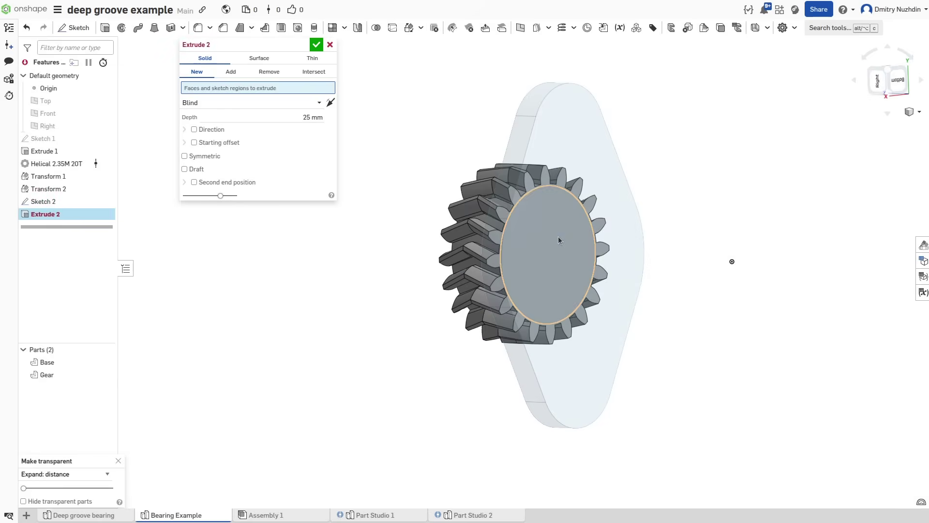
left_click(231, 71)
left_click(251, 112)
left_click(244, 152)
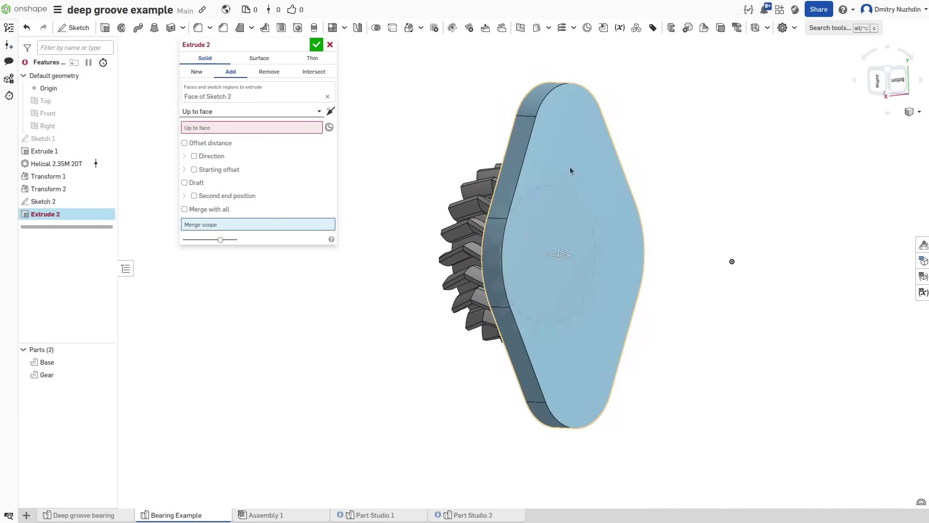
left_click(581, 290)
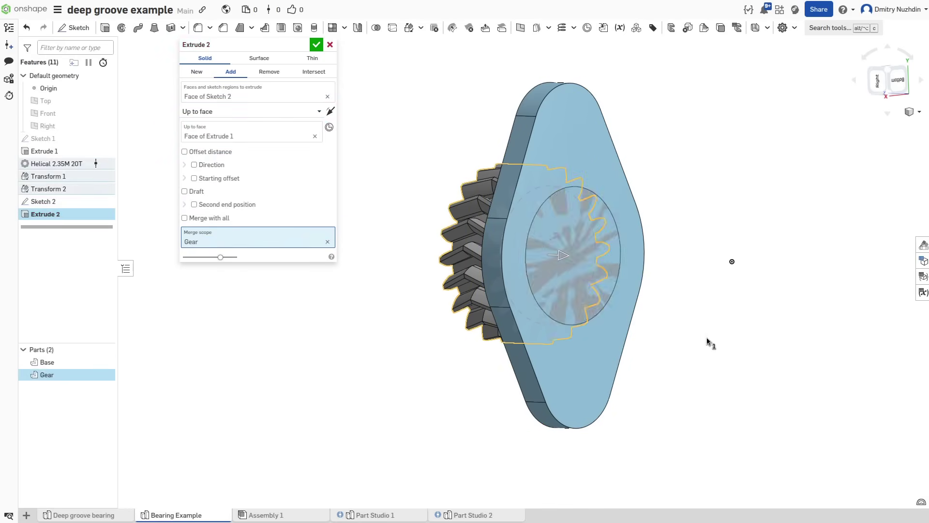
left_click(316, 45)
Step: Boolean-subtract the gear hub from the base to separate the two parts
left_click(376, 27)
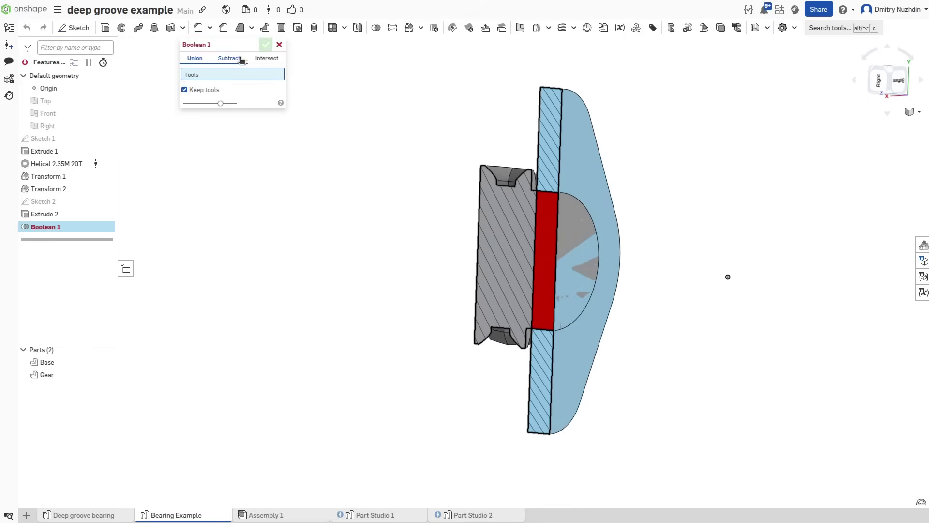
left_click(229, 56)
left_click(503, 257)
left_click(575, 148)
key("Return")
Step: Sketch a 30 mm circle on the hub face and extrude-remove it through all
key("shift+s")
left_click(570, 260)
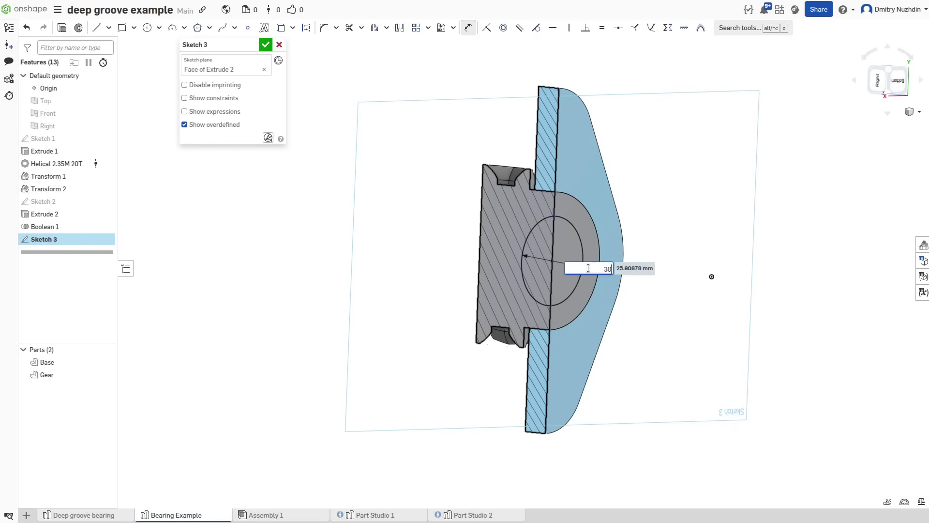
left_click(63, 27)
left_click(268, 72)
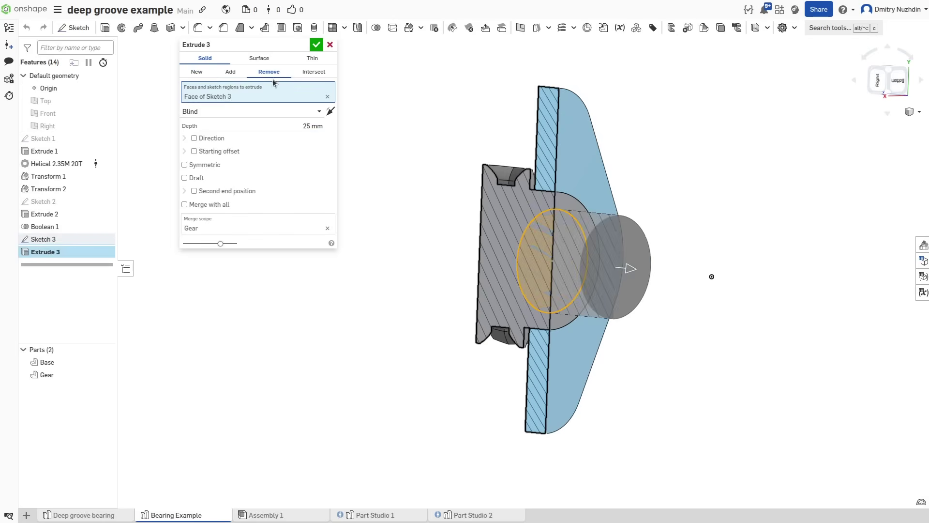
left_click(252, 111)
left_click(204, 189)
key("Return")
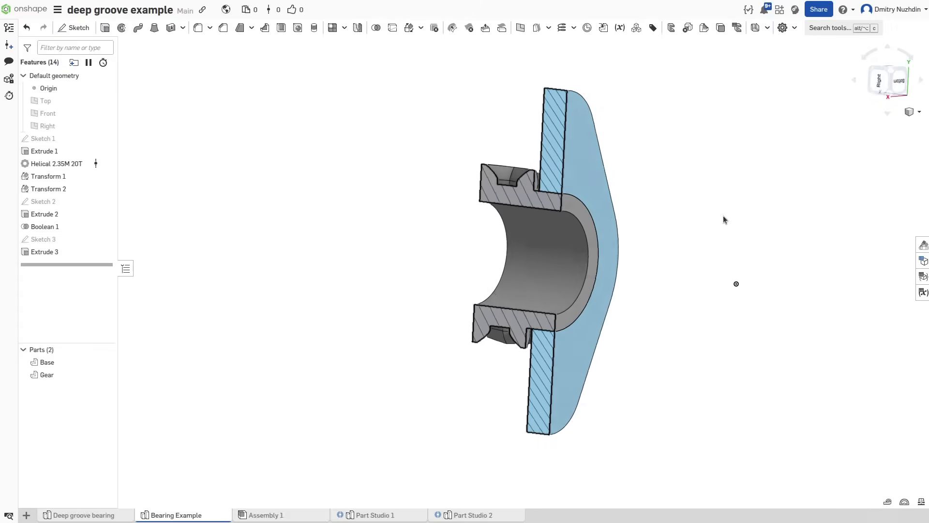
mouse_move(723, 217)
right_mouse_down()
mouse_move(797, 224)
mouse_move(695, 213)
mouse_move(708, 213)
right_mouse_up()
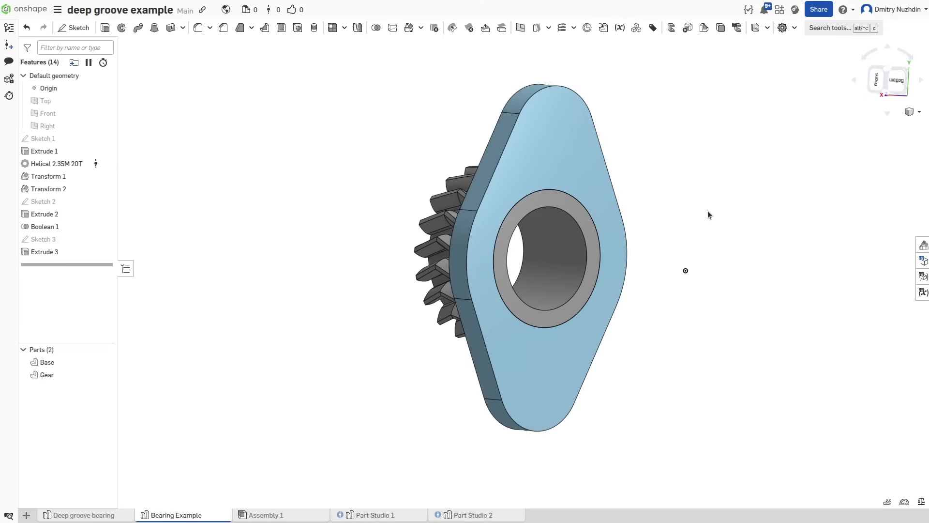
Step: Derive DeepGrooveBearing at 40 mm diameter with 6 balls, races off and the Gap part on
left_click(603, 28)
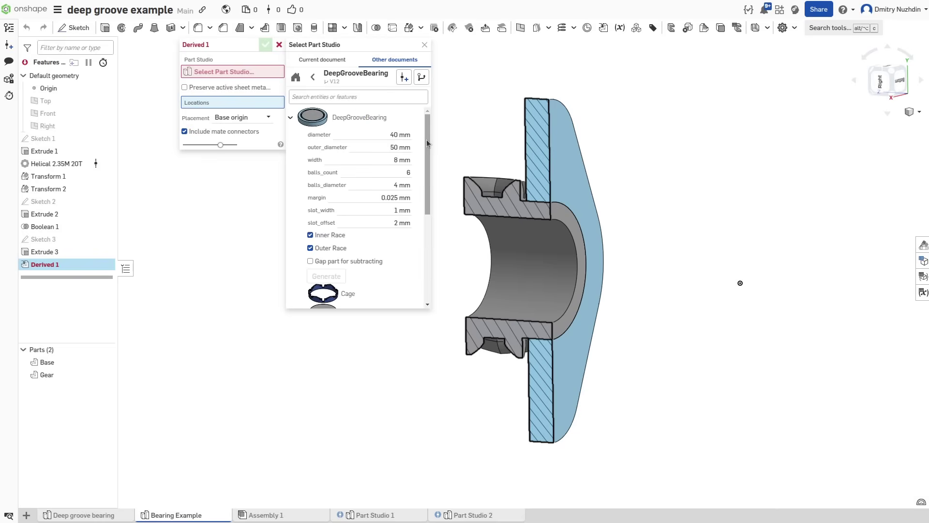
left_click(392, 134)
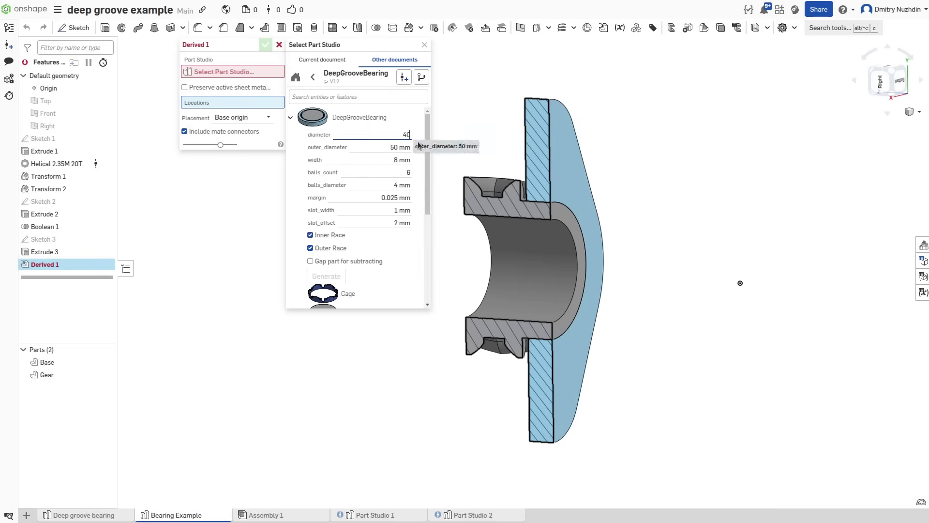
left_click(400, 168)
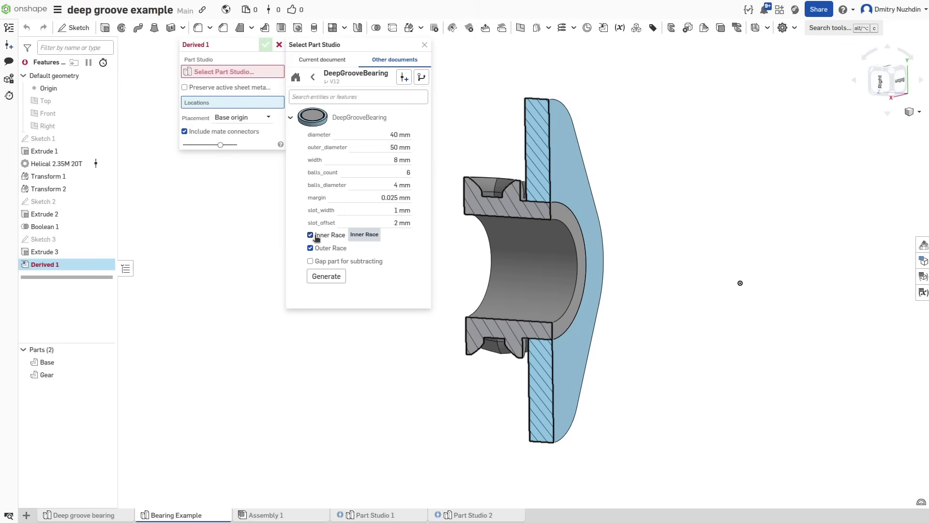
left_click(310, 261)
left_click(322, 276)
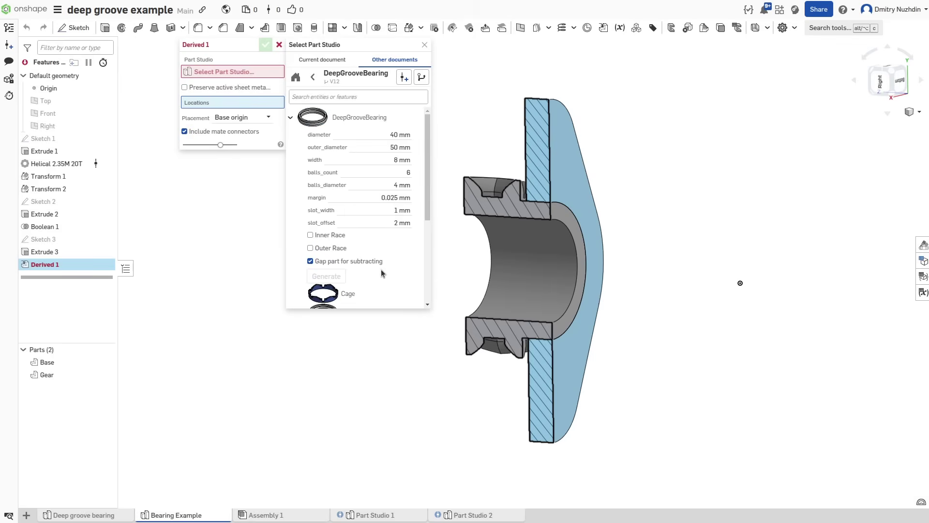
left_click(325, 117)
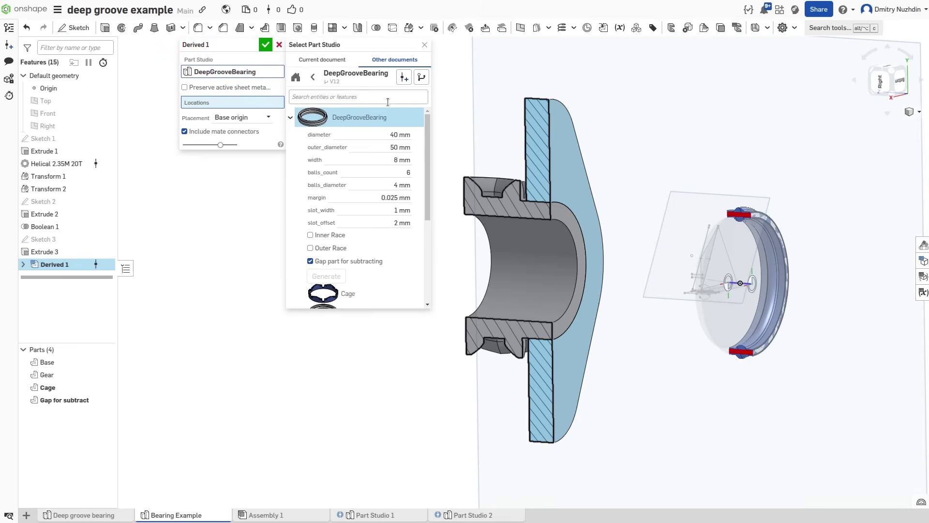
left_click(424, 46)
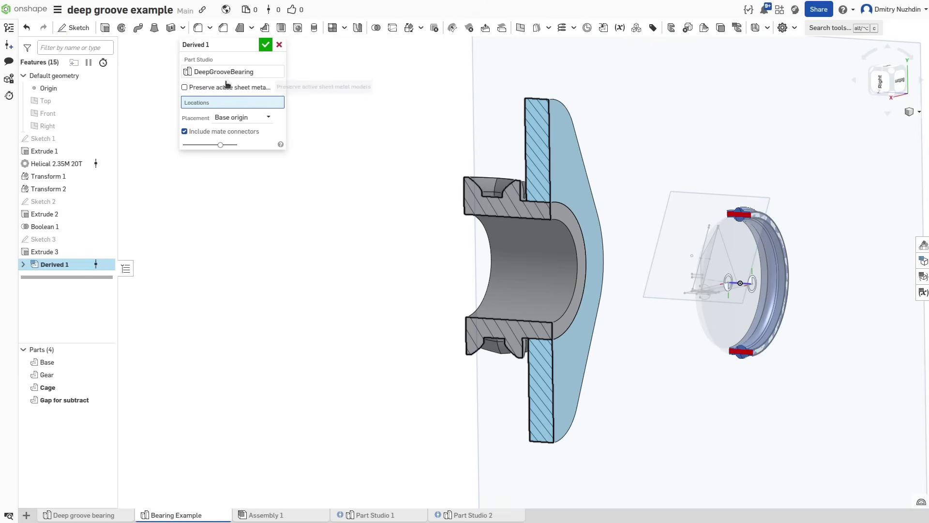
Step: Set the Derived 1 placement to Base mate connector
left_click(245, 117)
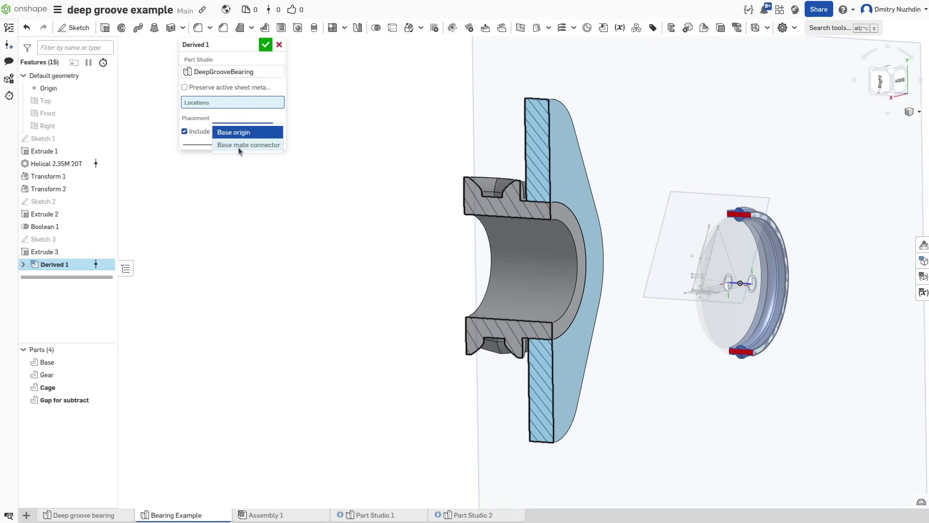
left_click(238, 145)
left_click(741, 282)
left_click(228, 137)
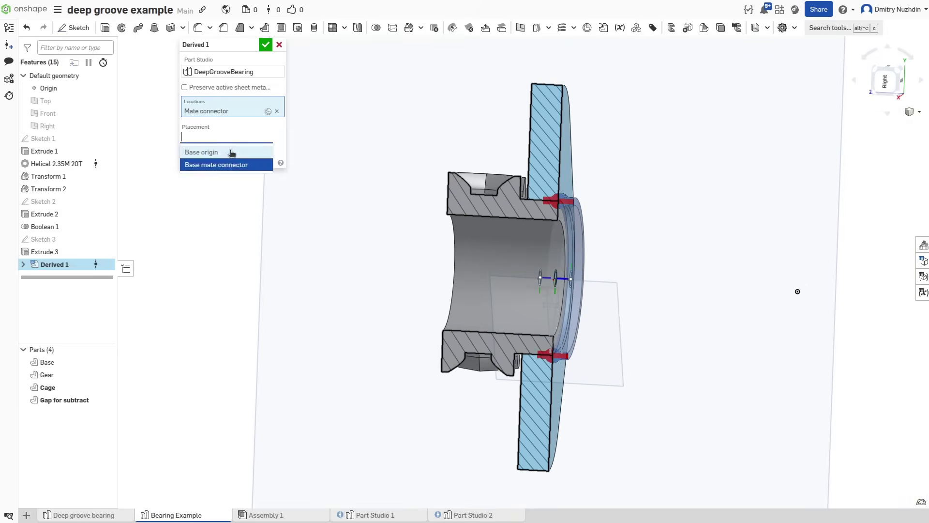
left_click(216, 165)
Step: Place the mate connector on Boolean 1's hub edge and confirm the bearing position
right_click_drag(556, 315, 678, 213)
scroll(583, 280, "up", 3)
left_click(268, 111)
key("Return")
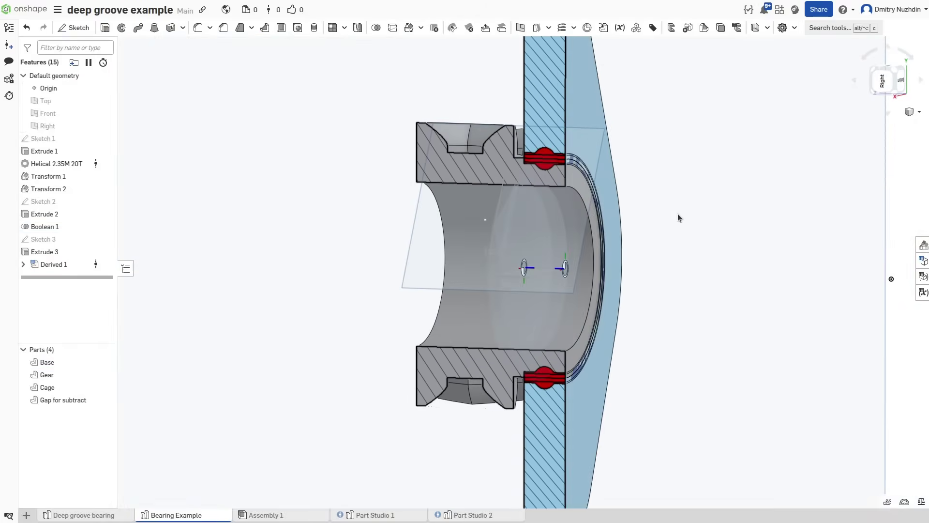
key("shift+4")
Step: Subtract Gap for subtract from Gear and Base as Boolean 2, then make the gear transparent
right_click(108, 264)
left_click(131, 300)
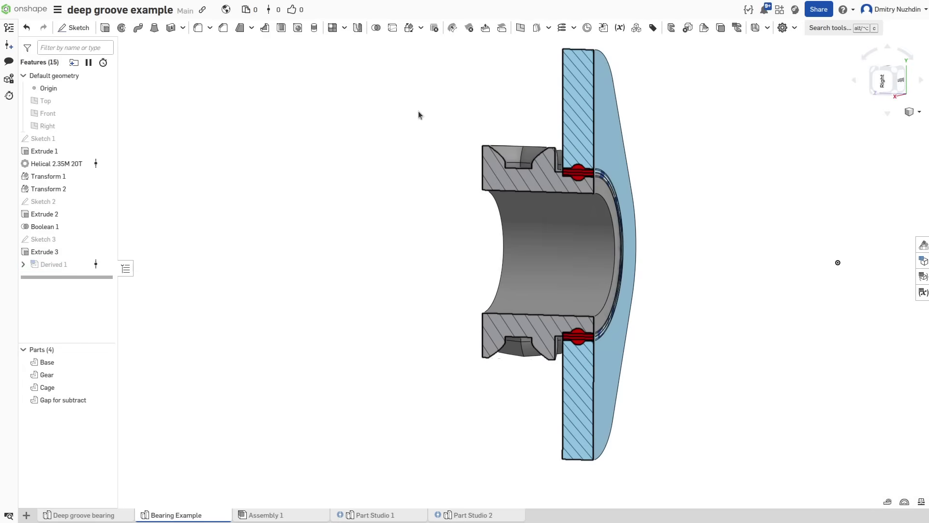
left_click(376, 28)
left_click(228, 58)
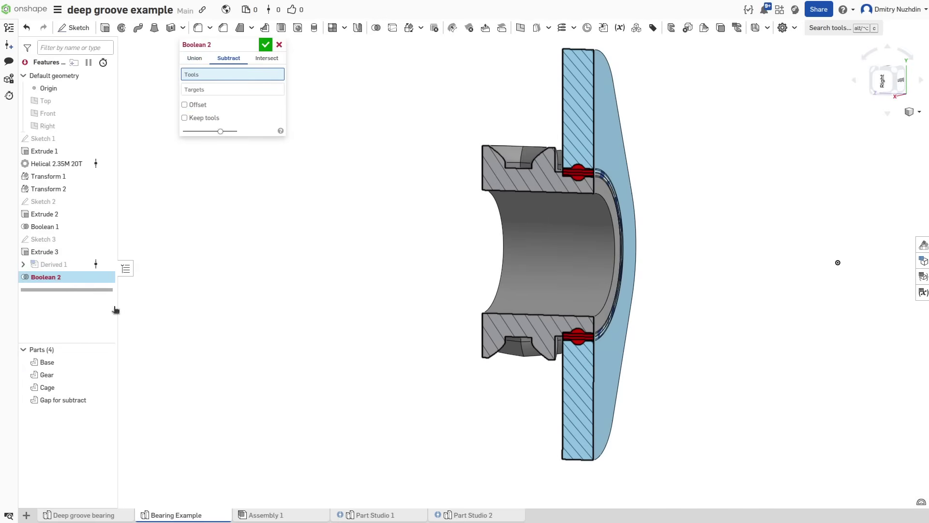
left_click(76, 402)
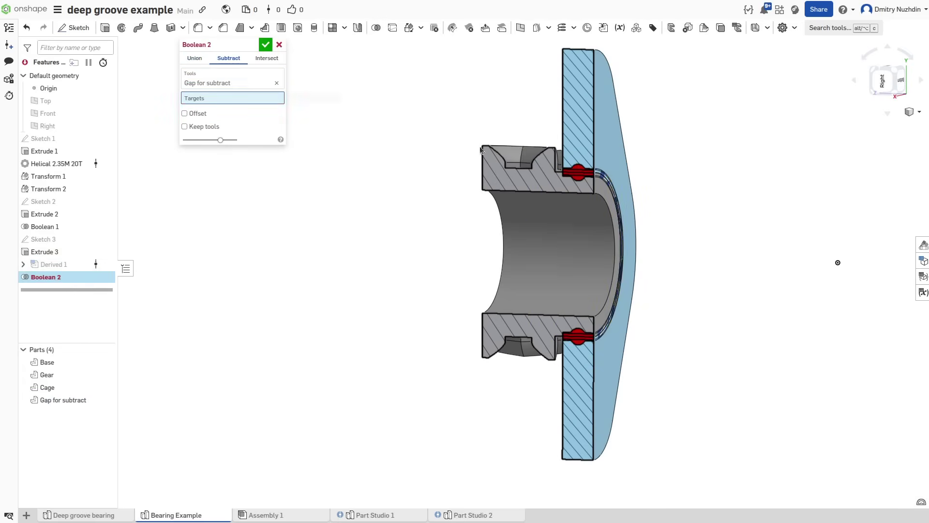
left_click(527, 170)
left_click(615, 70)
scroll(658, 204, "up", 3)
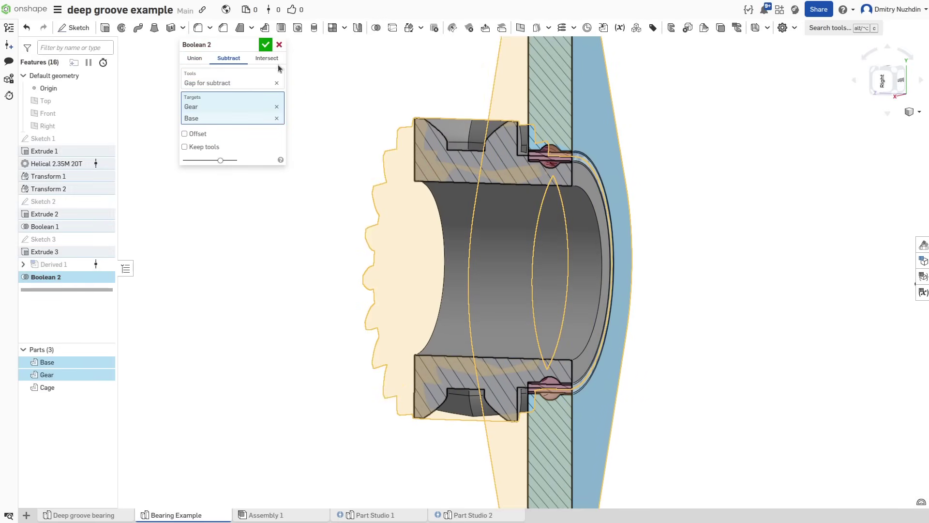
left_click(266, 45)
mouse_move(691, 214)
right_mouse_down()
mouse_move(719, 234)
mouse_move(719, 211)
mouse_move(649, 211)
mouse_move(687, 213)
right_mouse_up()
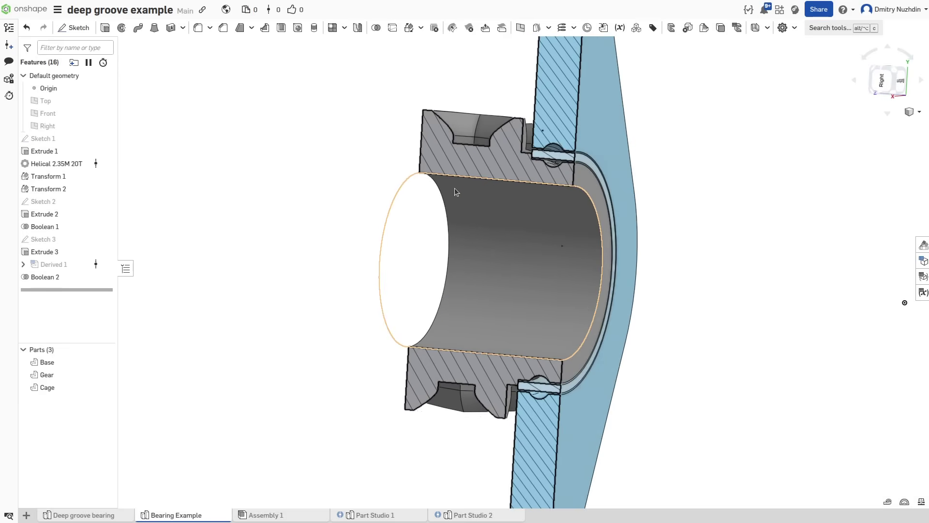
key("t")
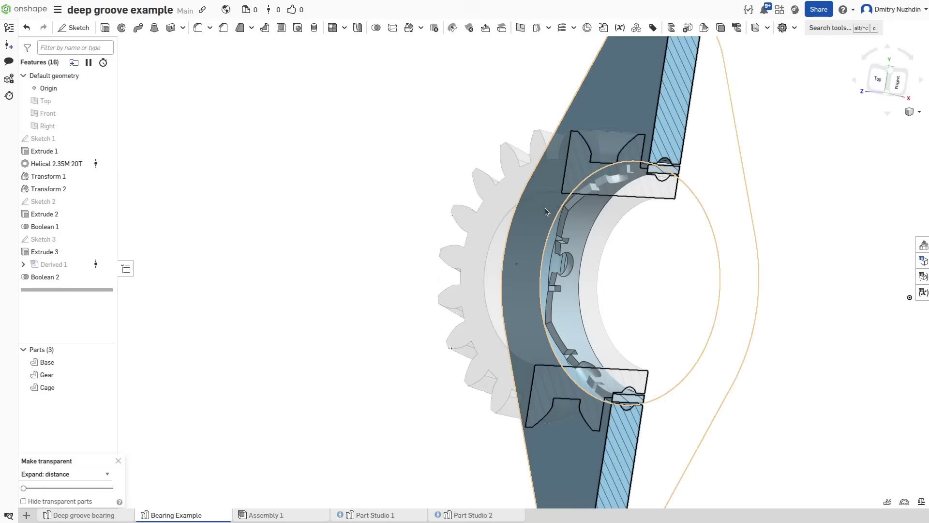